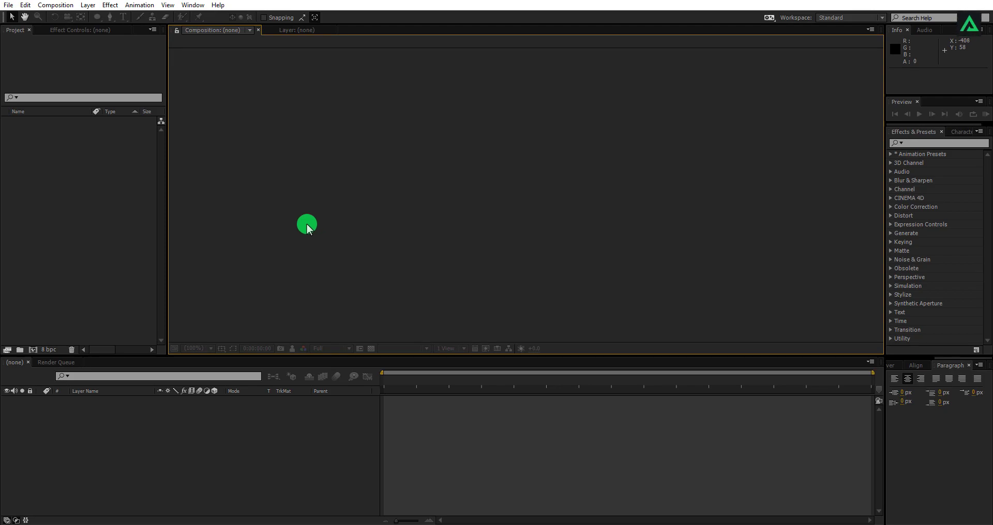
Step: Make a new composition named Animated_Text at 1920×1080, 30 fps, lasting 0:00:05:00
left_click(34, 351)
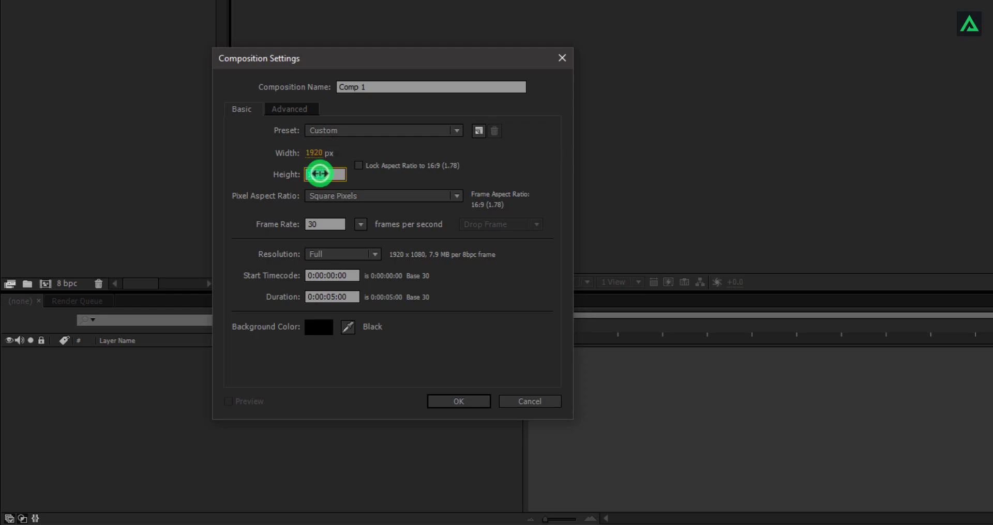
left_click(314, 174)
left_click(331, 223)
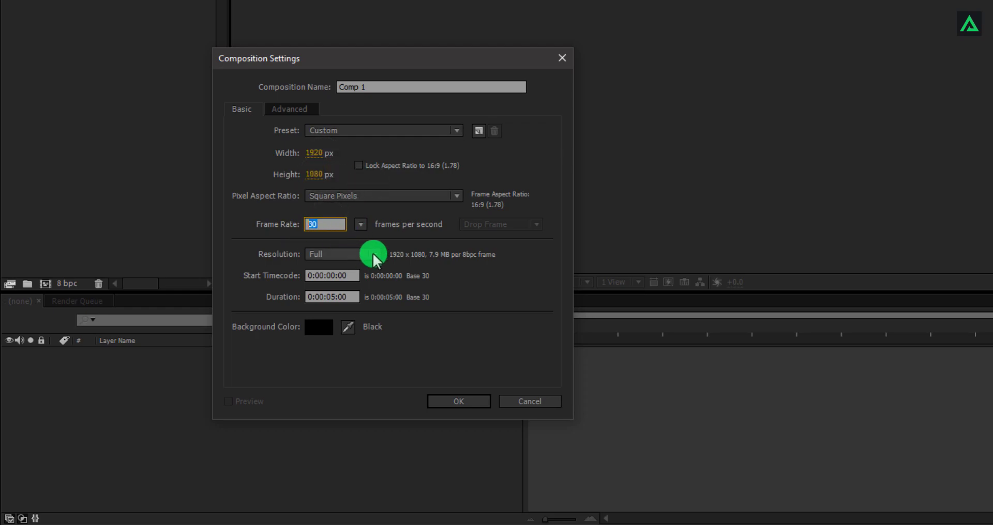
left_click_drag(346, 299, 290, 296)
left_click(434, 300)
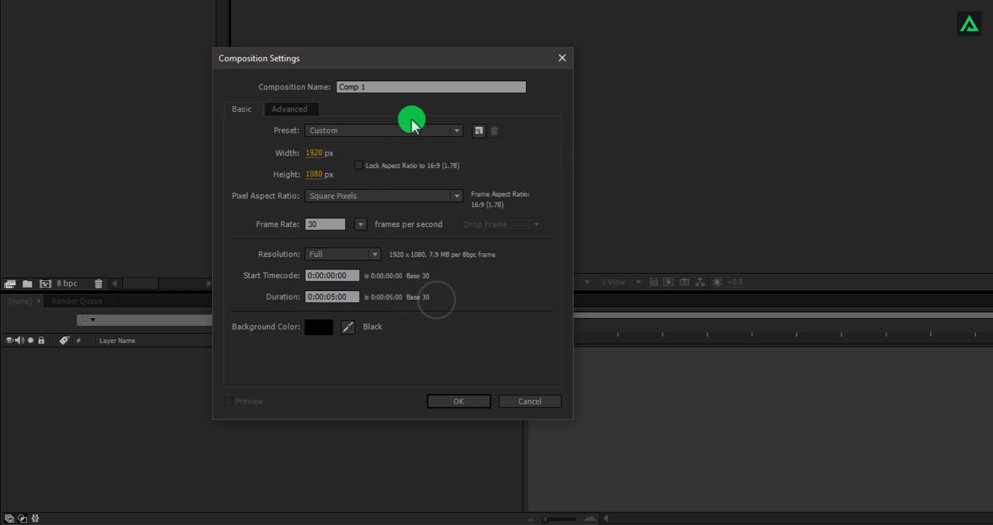
left_click(401, 92)
left_click_drag(375, 84, 343, 85)
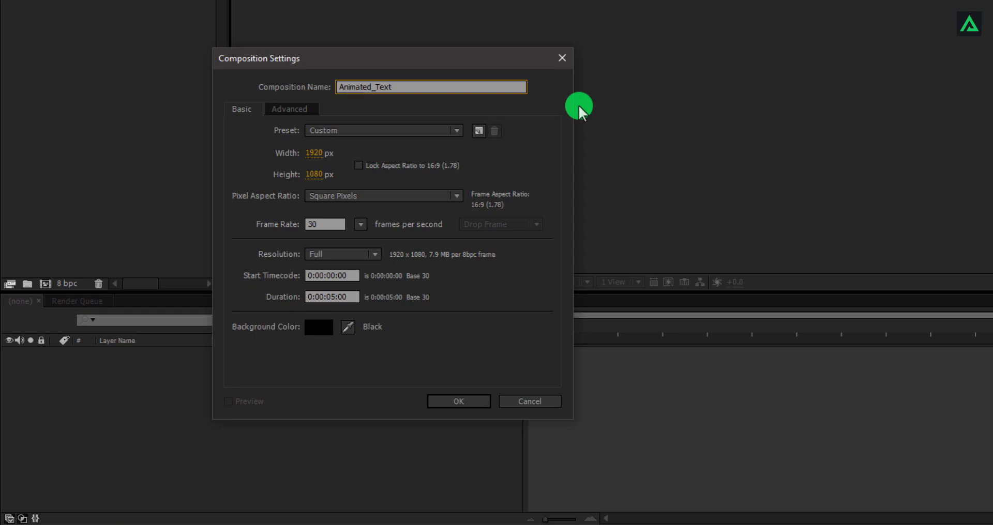
left_click(459, 401)
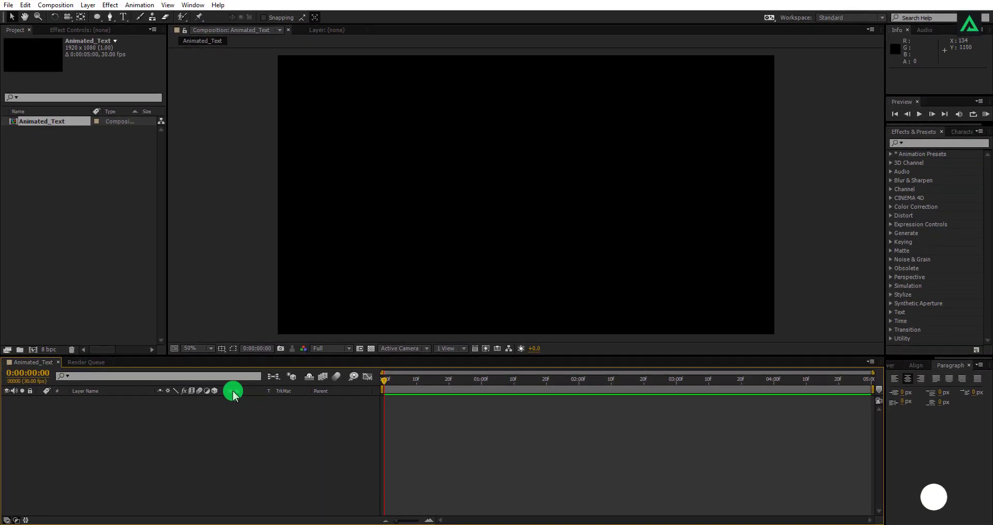
Step: Add a dark gray 1A1A1A solid layer named Lines
right_click(93, 432)
mouse_move(222, 329)
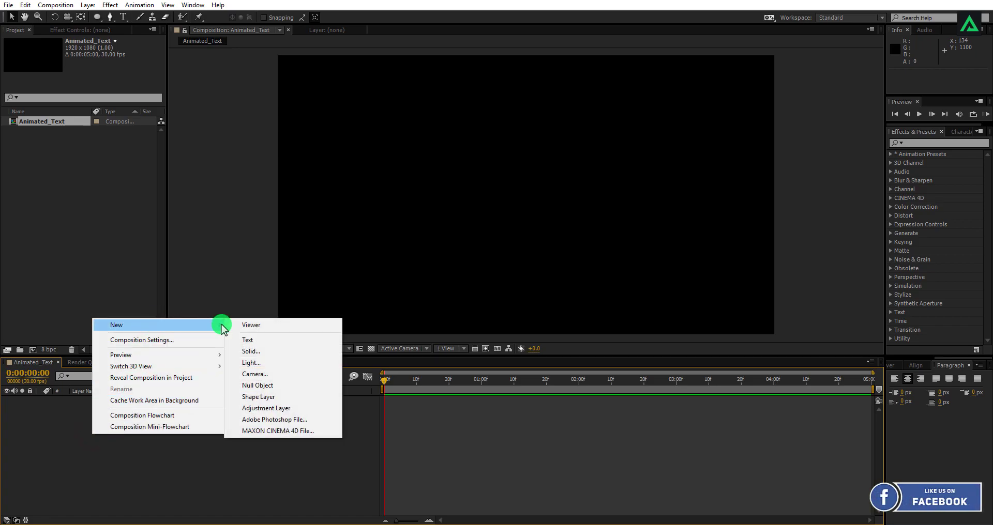
left_click(251, 351)
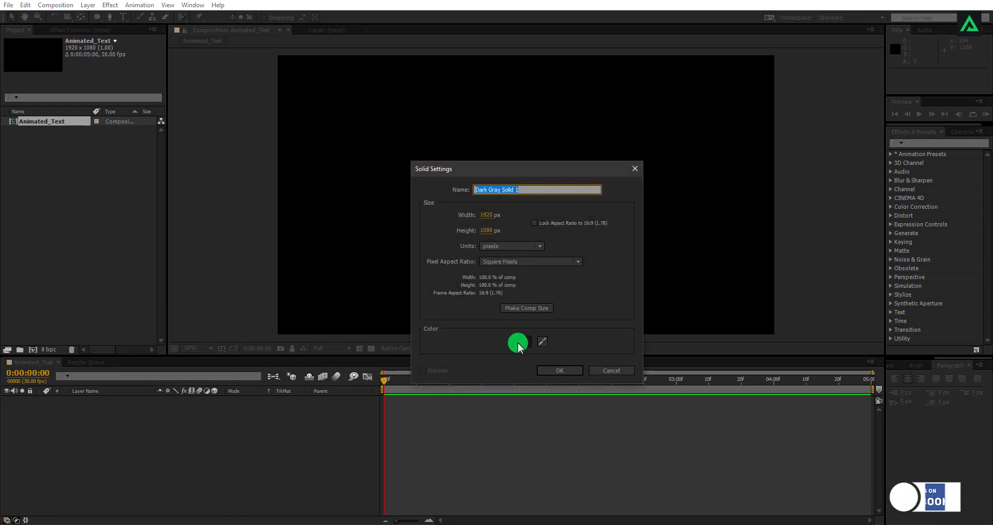
type("Lin")
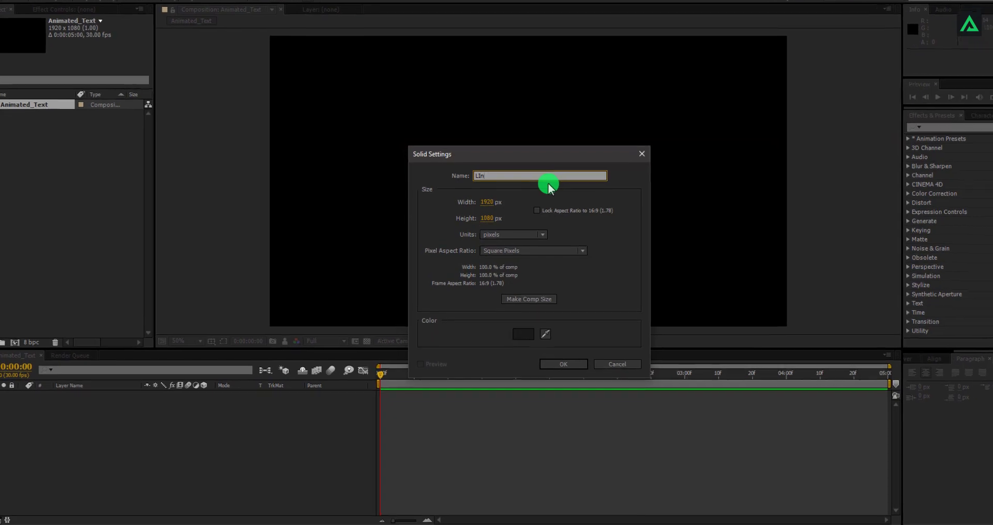
type("e")
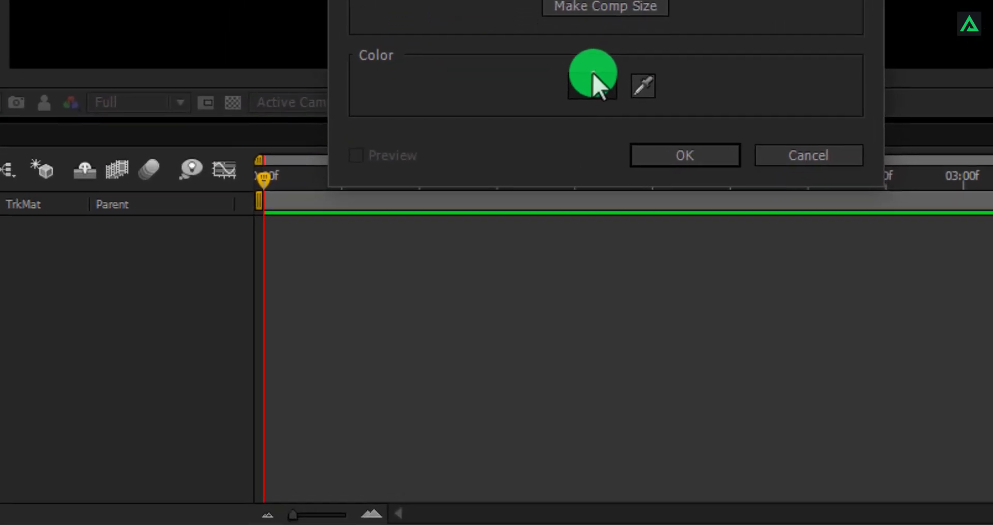
left_click(568, 182)
left_click(528, 319)
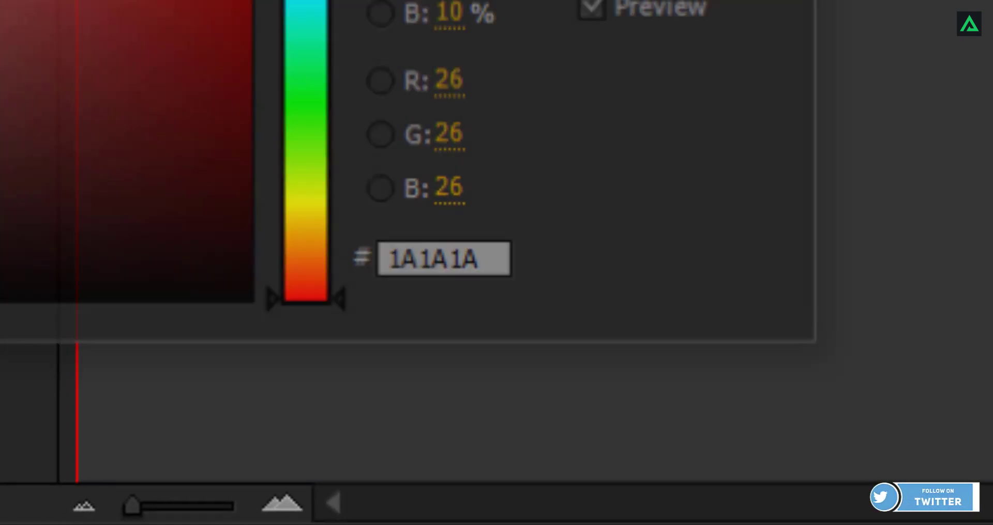
left_click(714, 97)
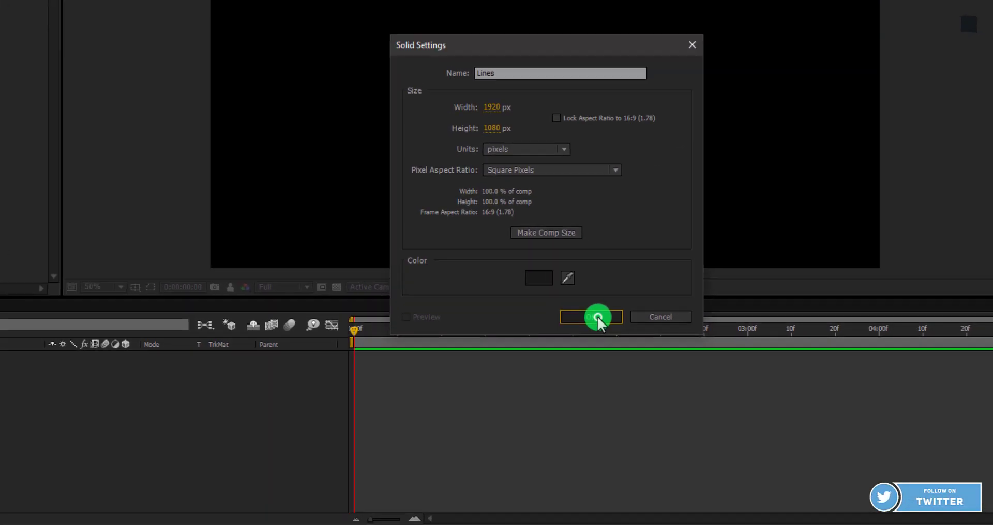
left_click(597, 316)
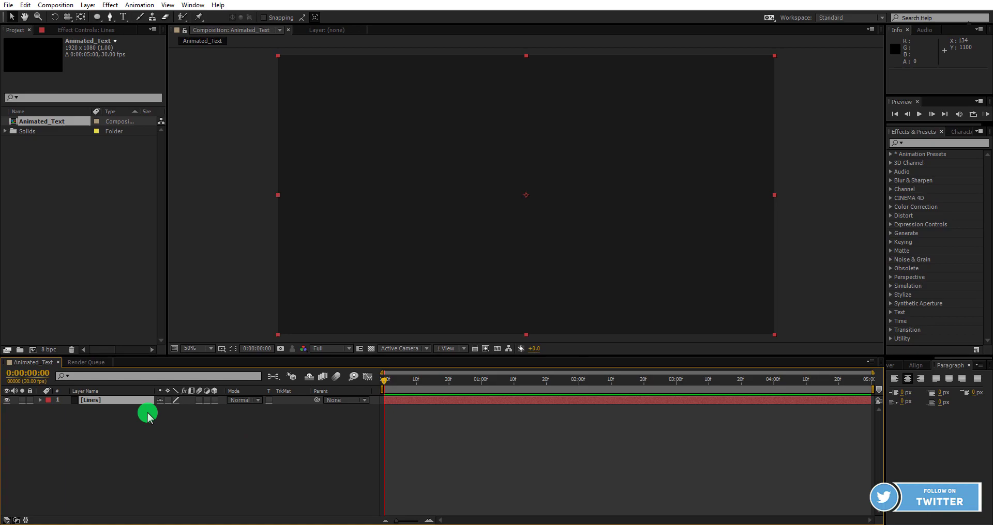
Step: Add a black 000000 solid named BG and stack Lines above it
right_click(120, 427)
mouse_move(188, 315)
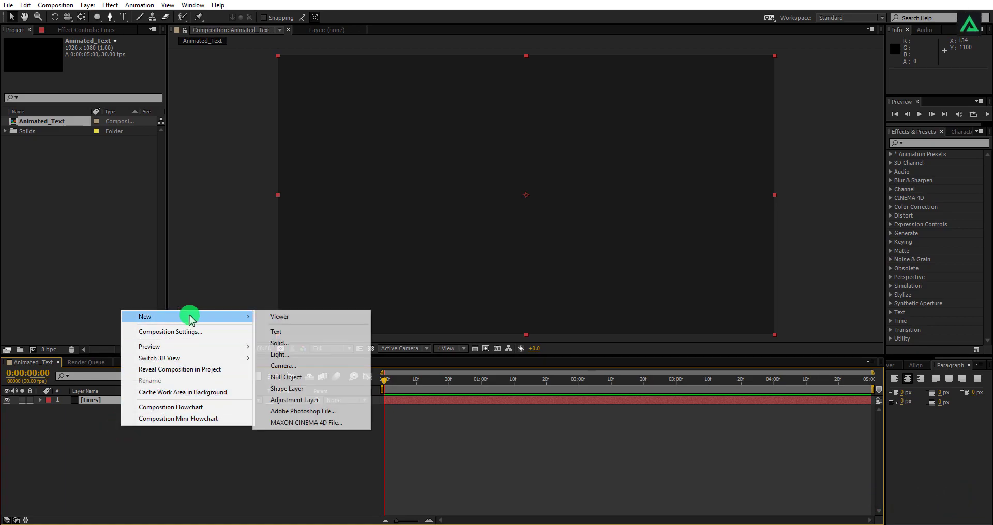
left_click(299, 343)
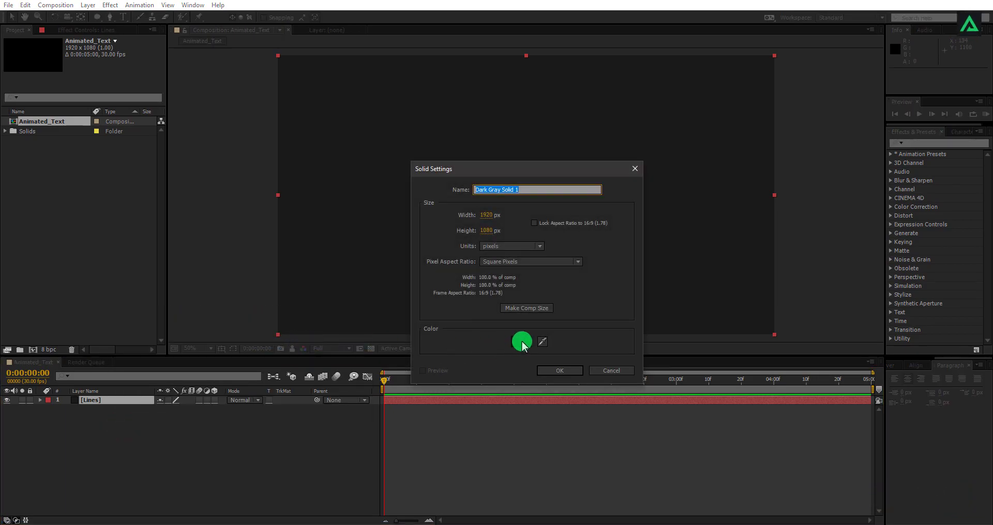
left_click(520, 339)
left_click_drag(313, 440, 278, 500)
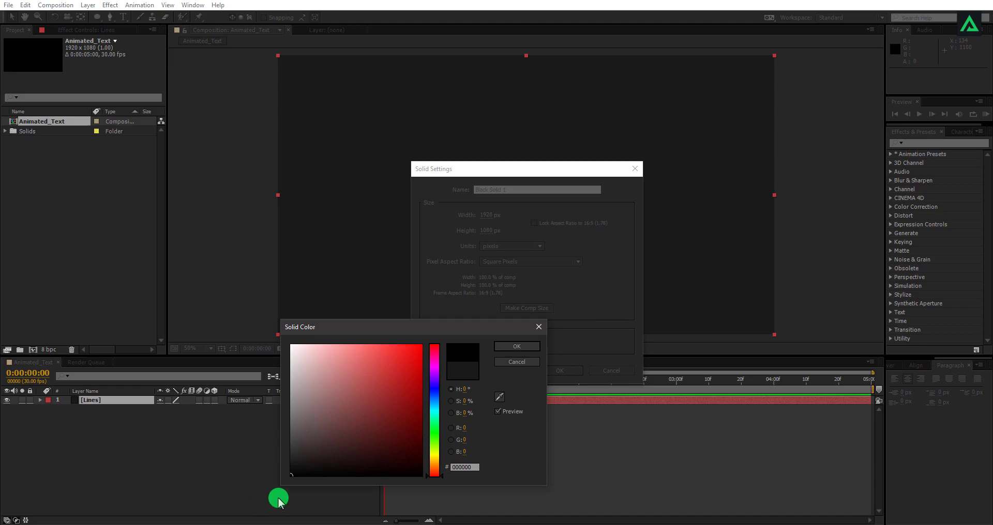
left_click(493, 346)
left_click_drag(516, 190, 459, 192)
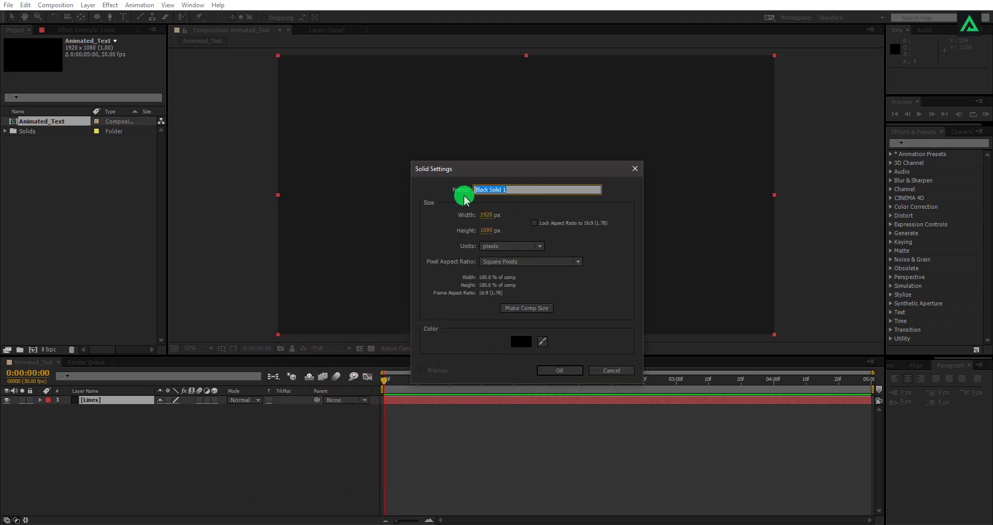
left_click(568, 371)
left_click(260, 452)
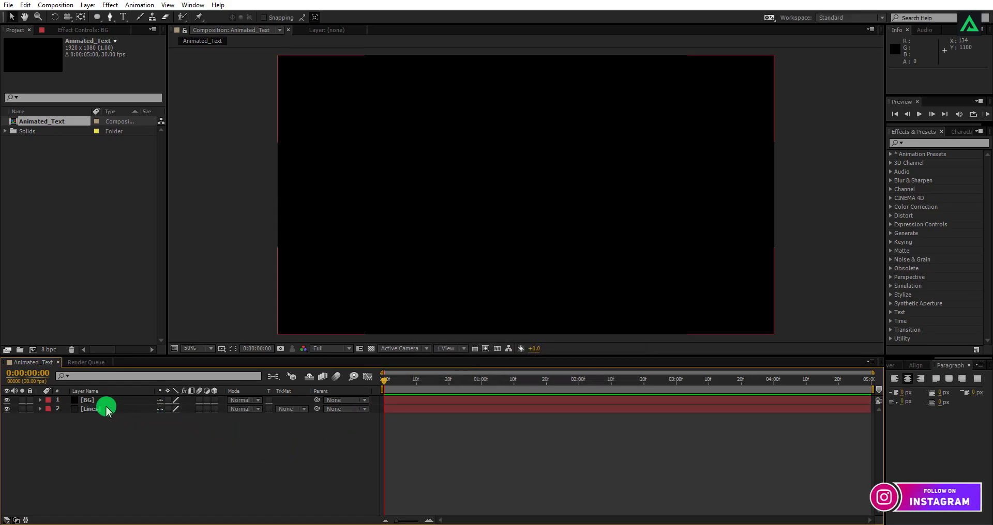
left_click_drag(99, 408, 106, 401)
Step: Find Venetian Blinds by searching 'venet' and apply it to the Lines layer
left_click(111, 420)
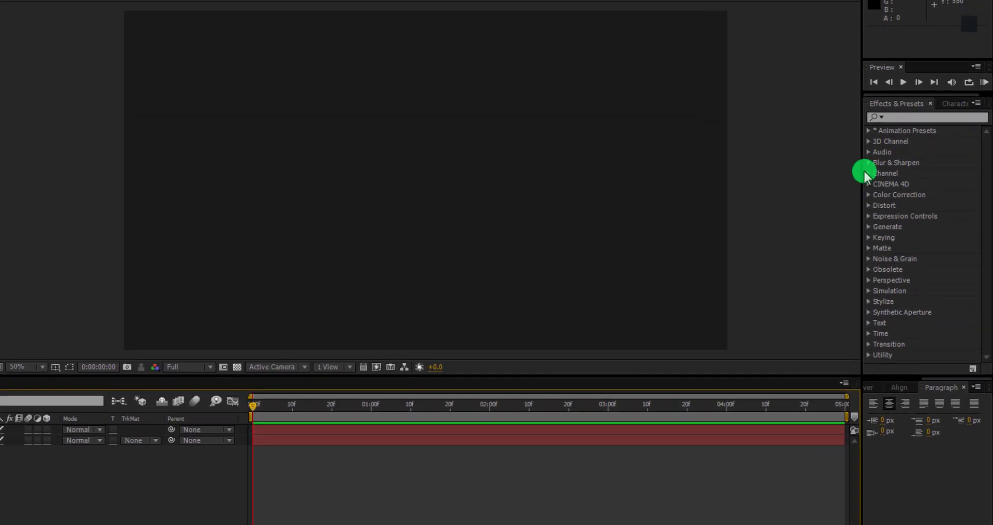
left_click(913, 116)
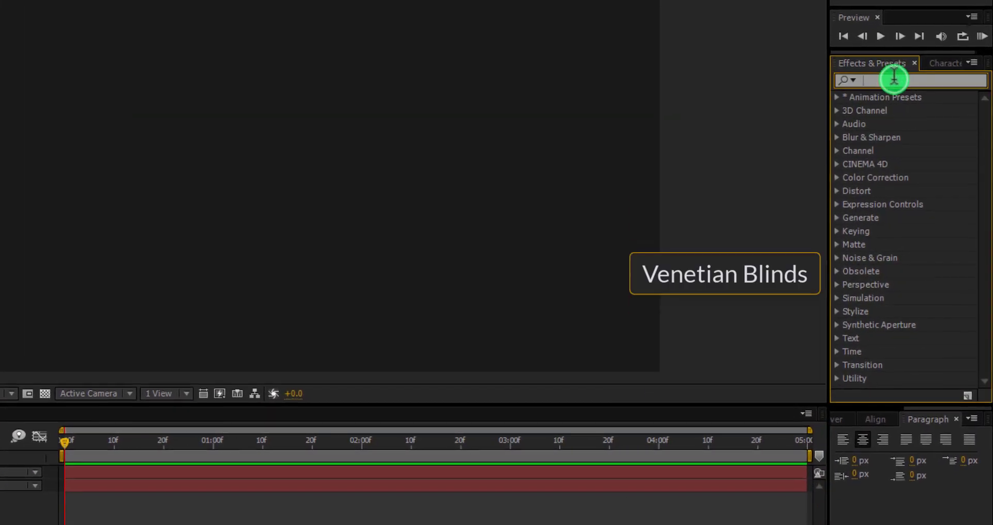
type("veneti")
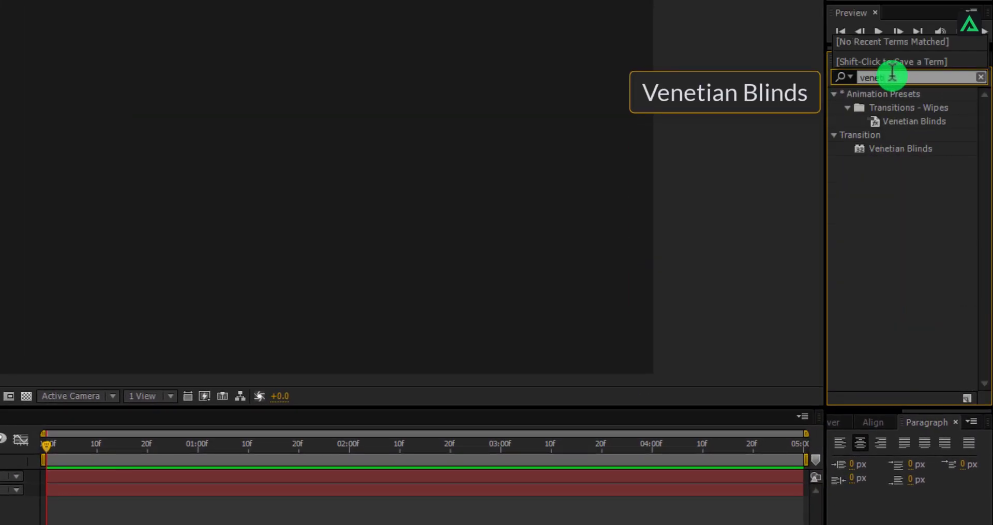
left_click_drag(906, 153, 308, 270)
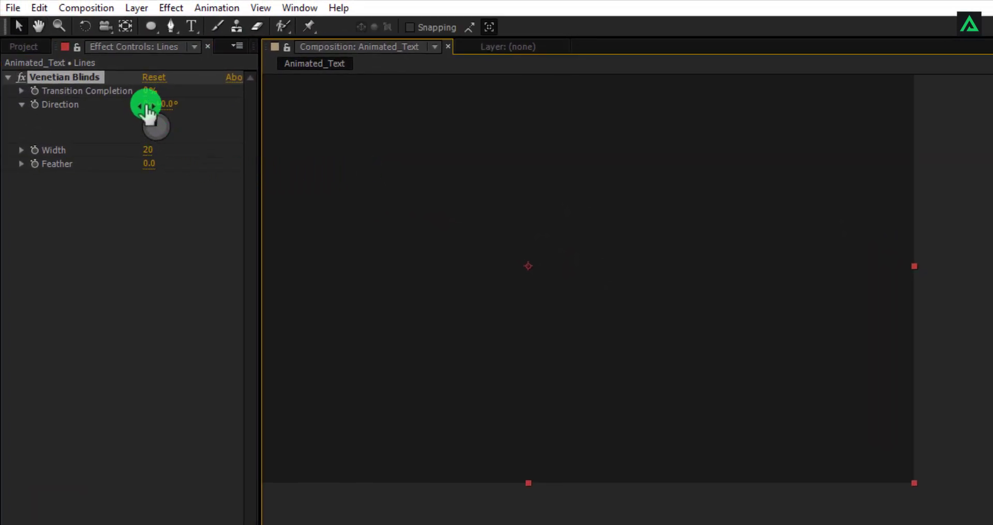
Step: Set Venetian Blinds to 10% Transition Completion, 45° Direction and Width 15
left_click(149, 92)
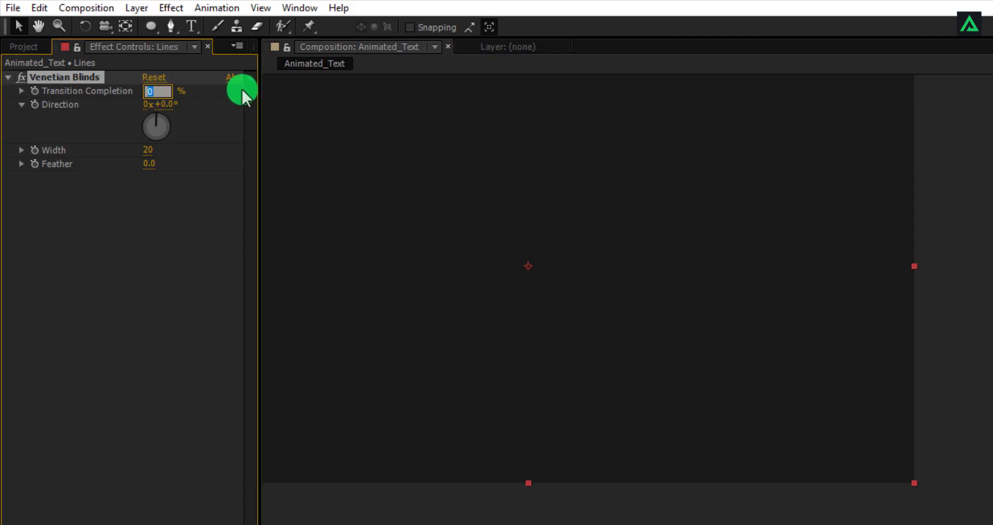
type("10")
left_click(235, 126)
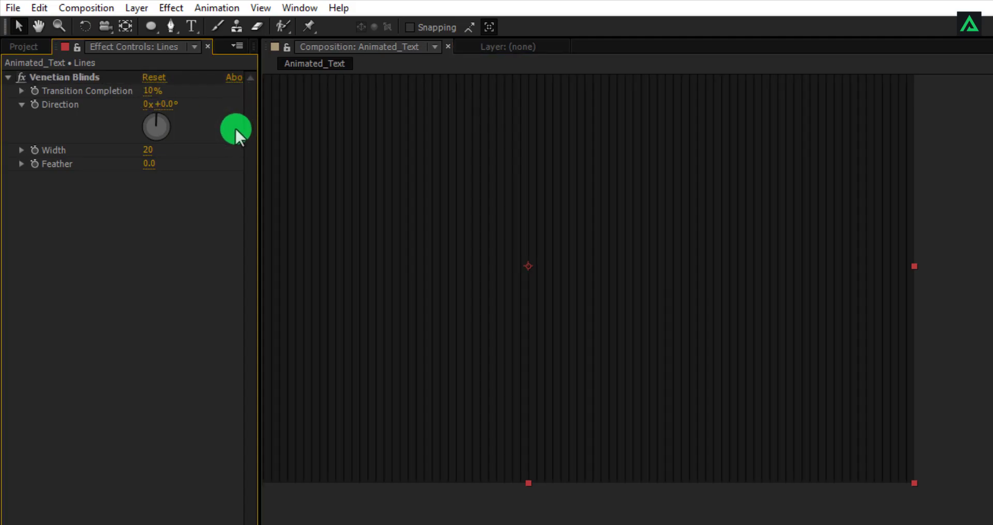
left_click(163, 105)
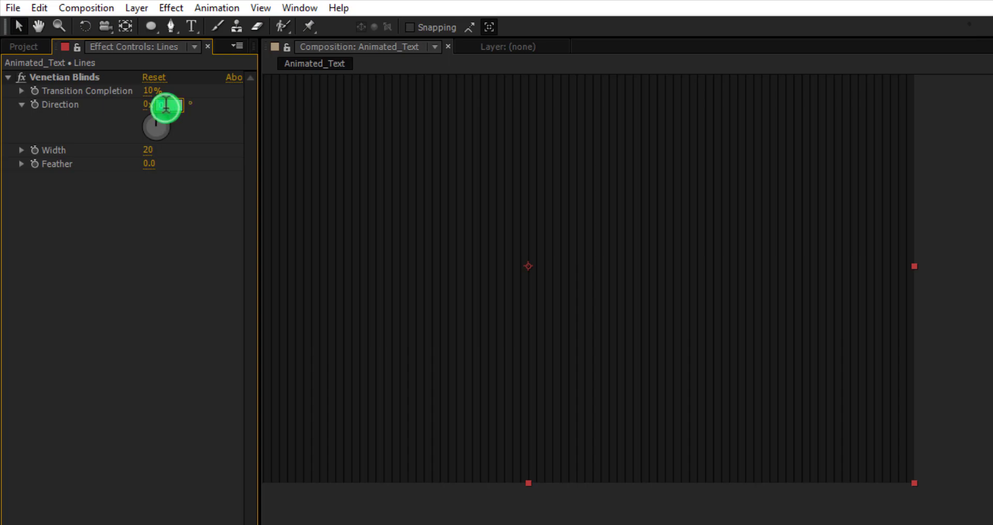
type("4")
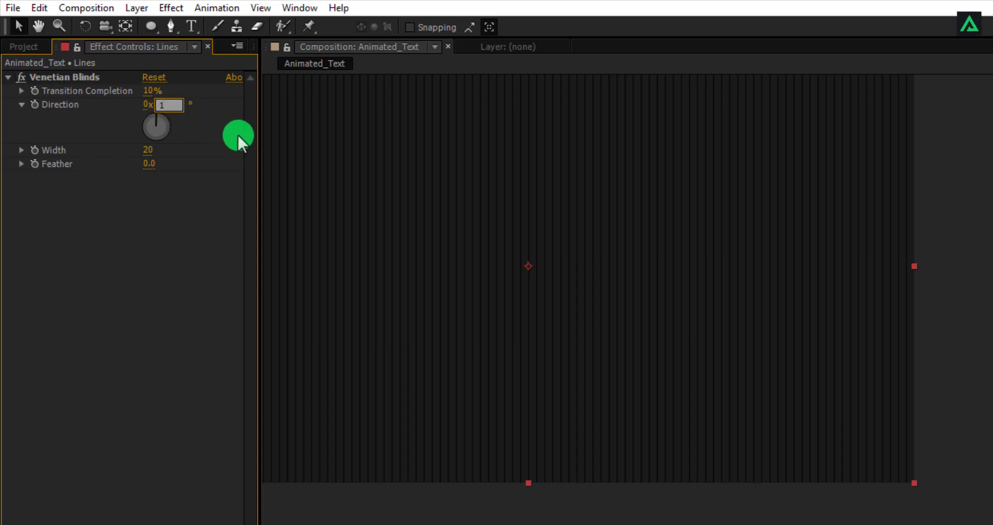
type("5")
left_click(228, 135)
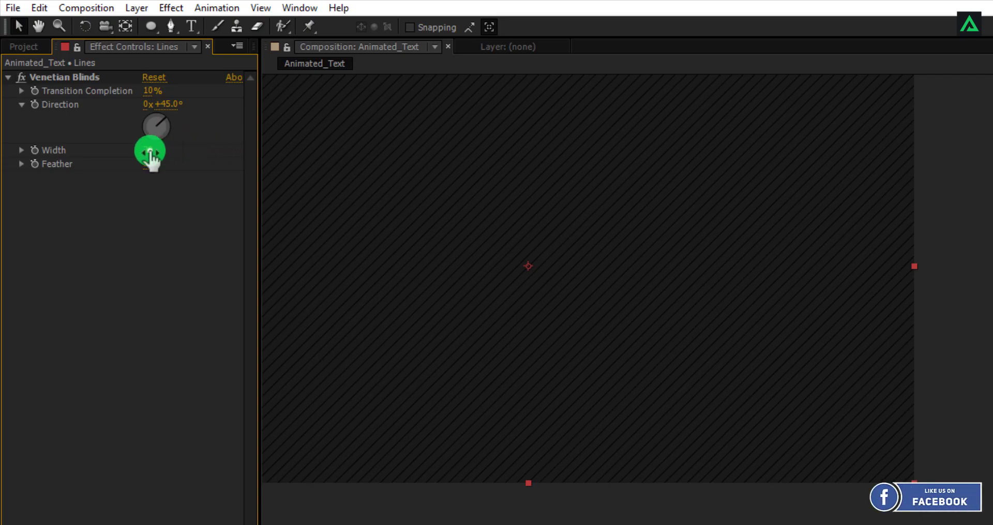
type("15")
left_click(199, 160)
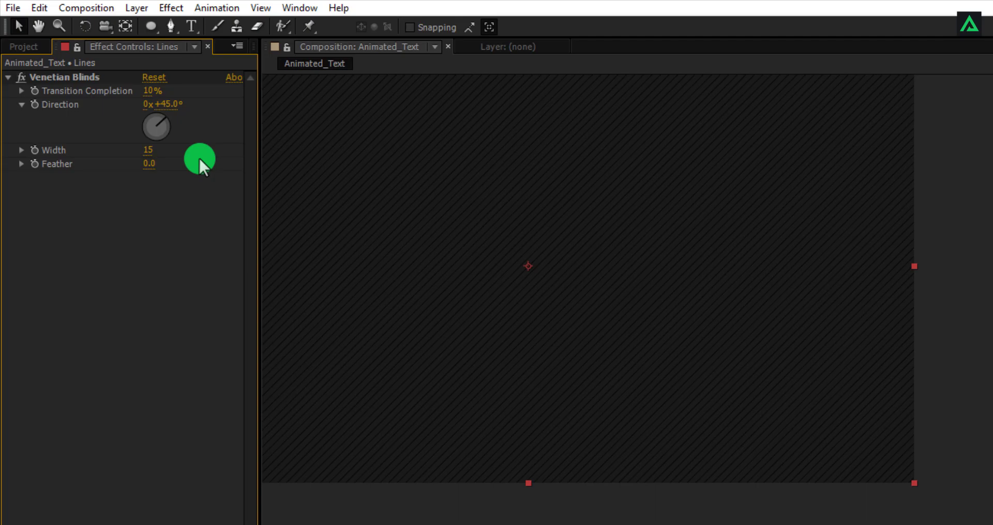
Step: Add an elliptical mask filling the Lines layer using the Ellipse tool
key("h")
left_click_drag(325, 182, 531, 227)
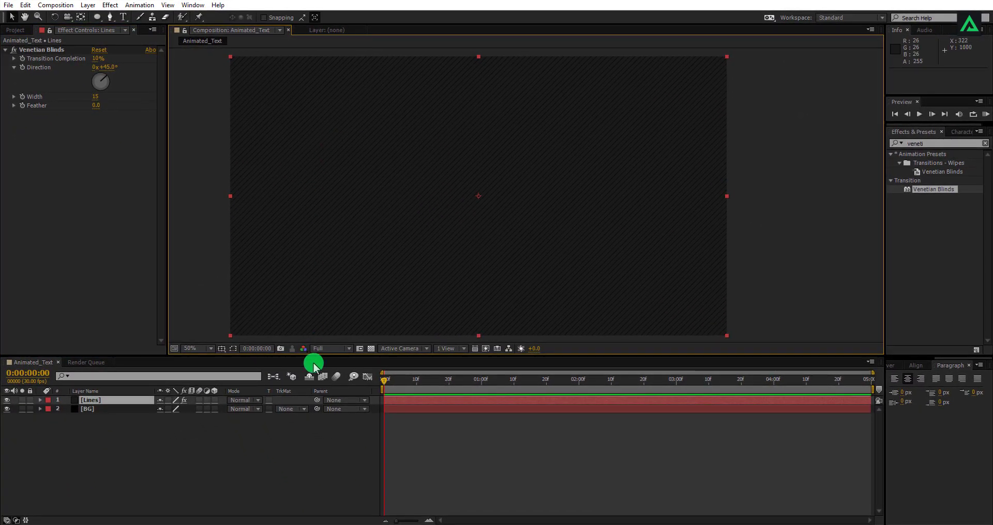
left_click(323, 432)
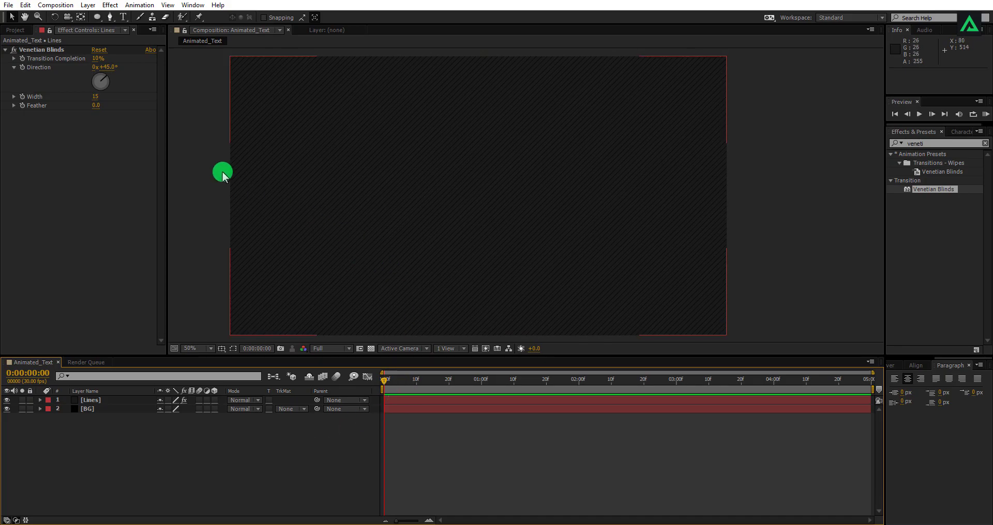
left_click(104, 402)
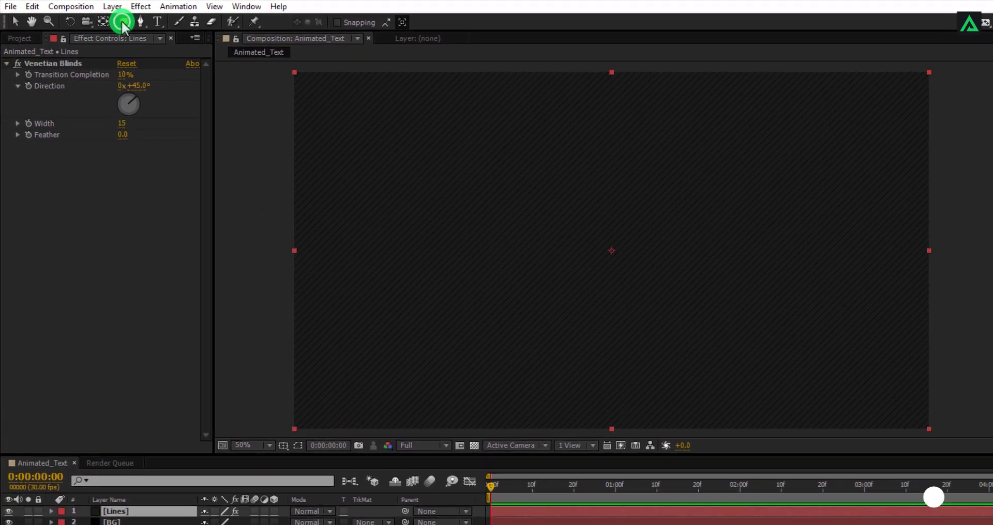
left_click(97, 16)
mouse_move(136, 24)
left_mouse_down()
mouse_move(201, 26)
mouse_move(206, 57)
left_mouse_up()
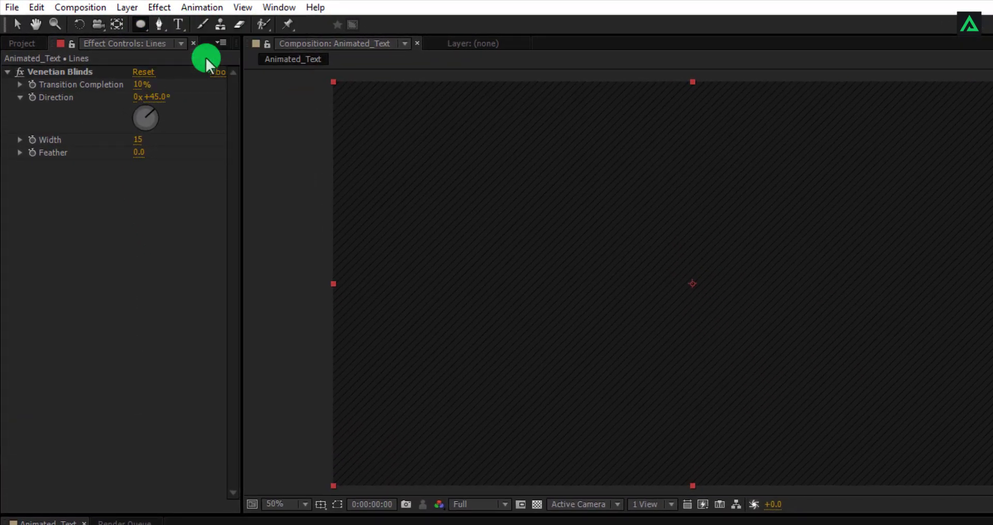
double_click(140, 27)
key("v")
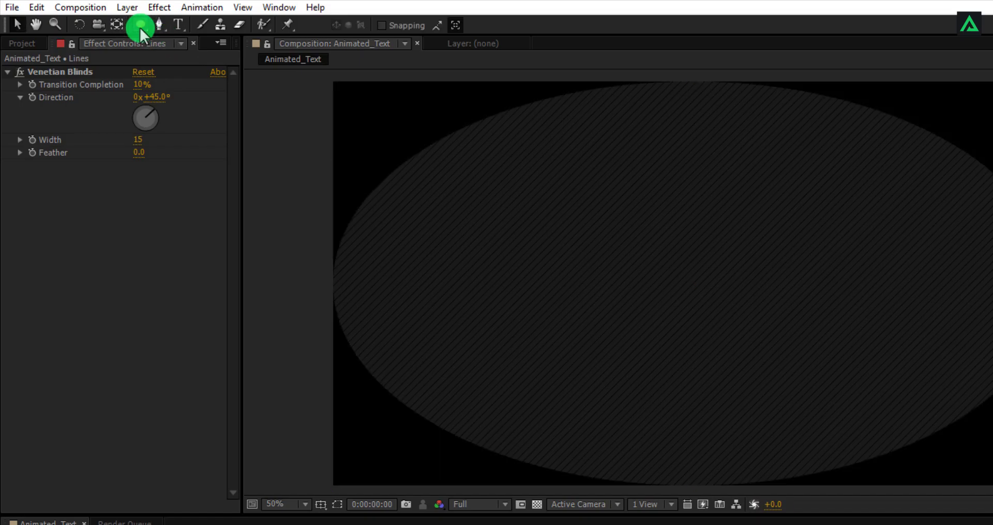
mouse_move(178, 98)
left_mouse_down()
mouse_move(296, 228)
mouse_move(310, 269)
mouse_move(228, 339)
mouse_move(173, 415)
mouse_move(142, 397)
mouse_move(140, 379)
left_mouse_up()
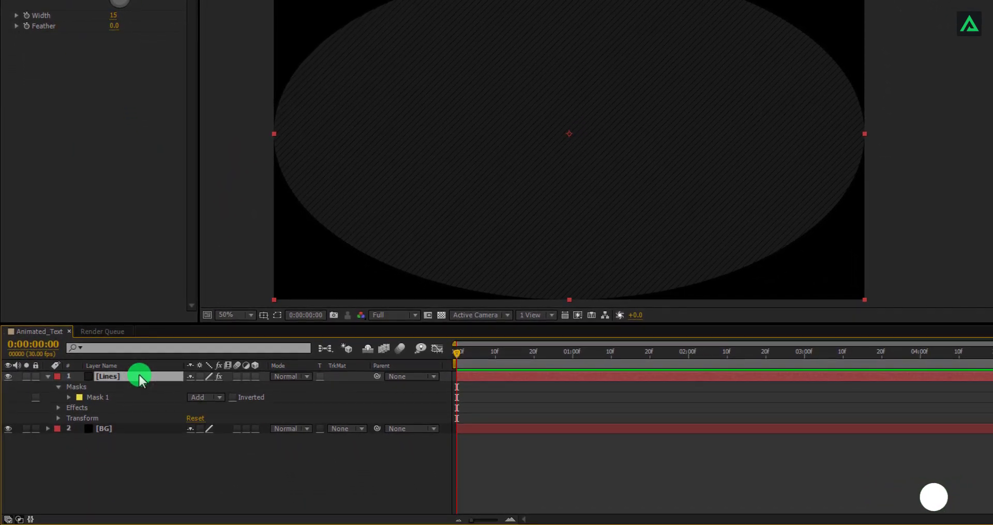
Step: Set the Lines layer's Mask Feather to 1000 pixels
key("f")
key("f")
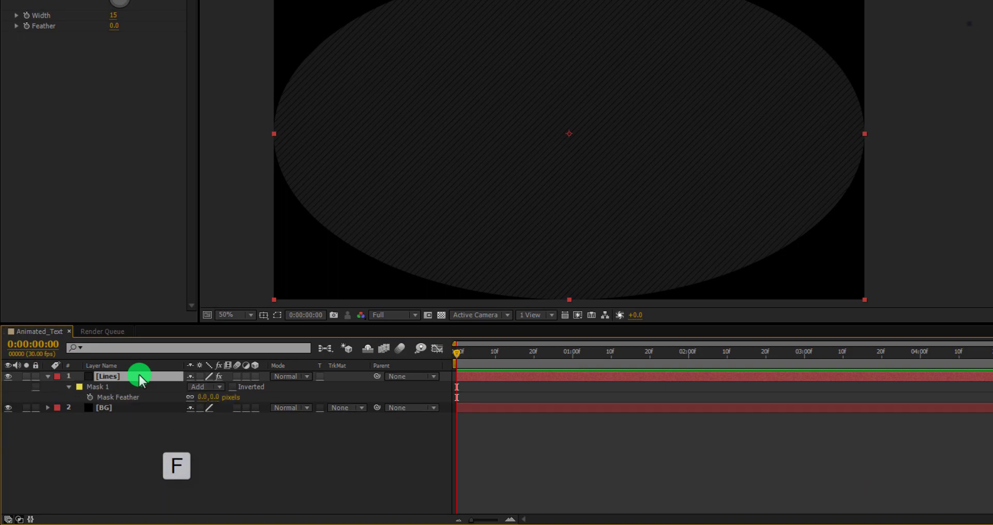
left_click(214, 397)
type("100")
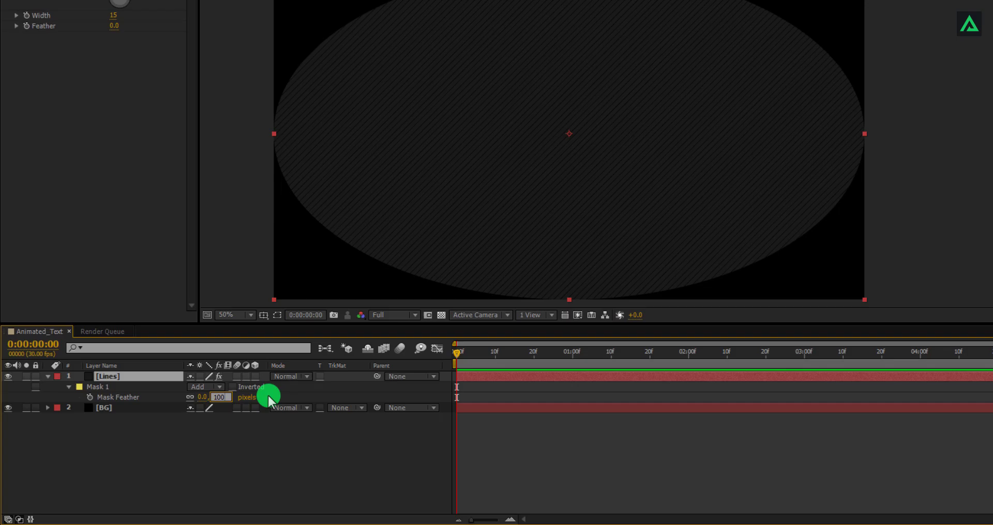
type("0")
left_click(274, 394)
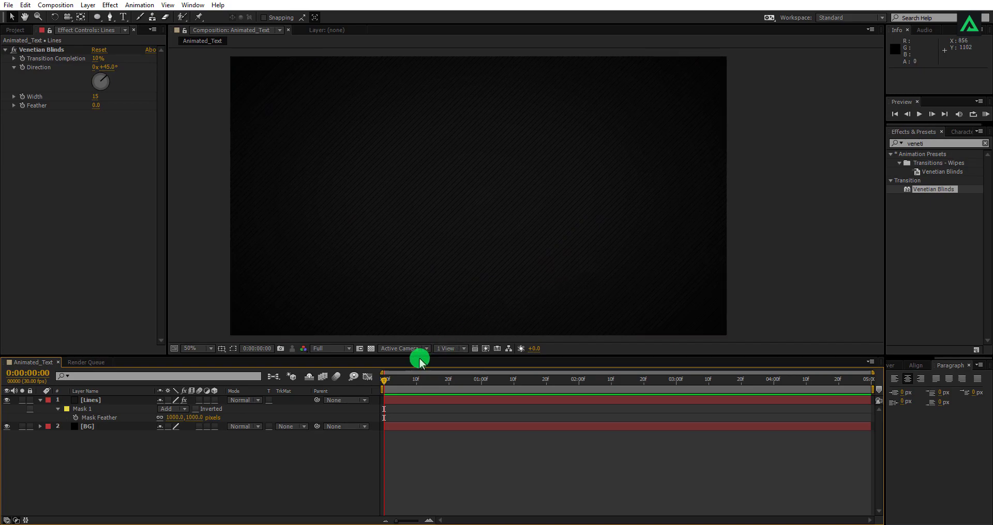
Step: Start a yellow-green text layer at the comp centre, typing 'FLLATE' and backspacing the typo
left_click(40, 401)
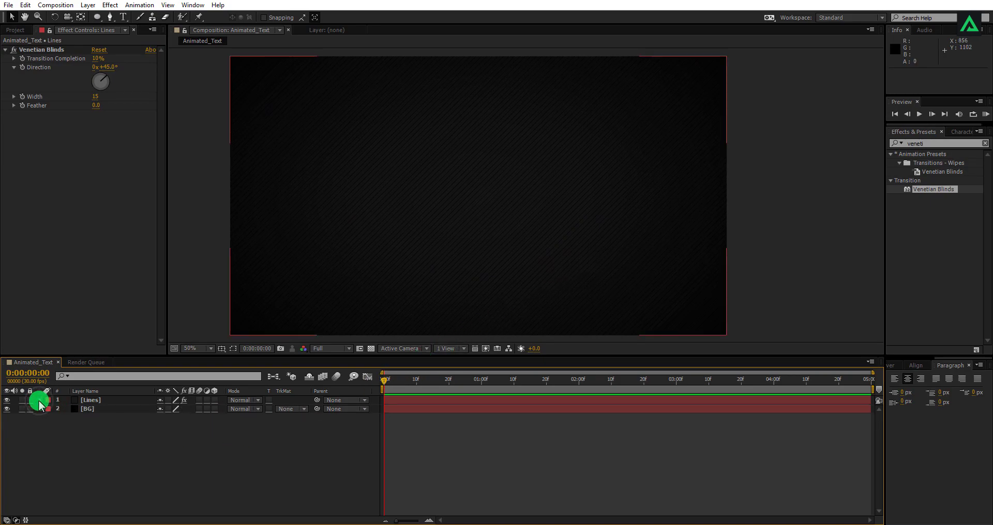
left_click(80, 432)
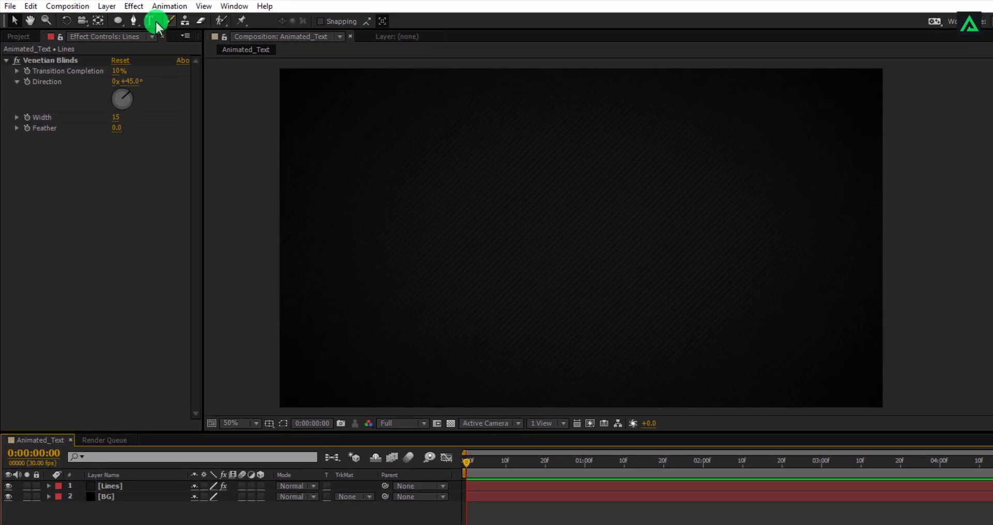
left_click(159, 22)
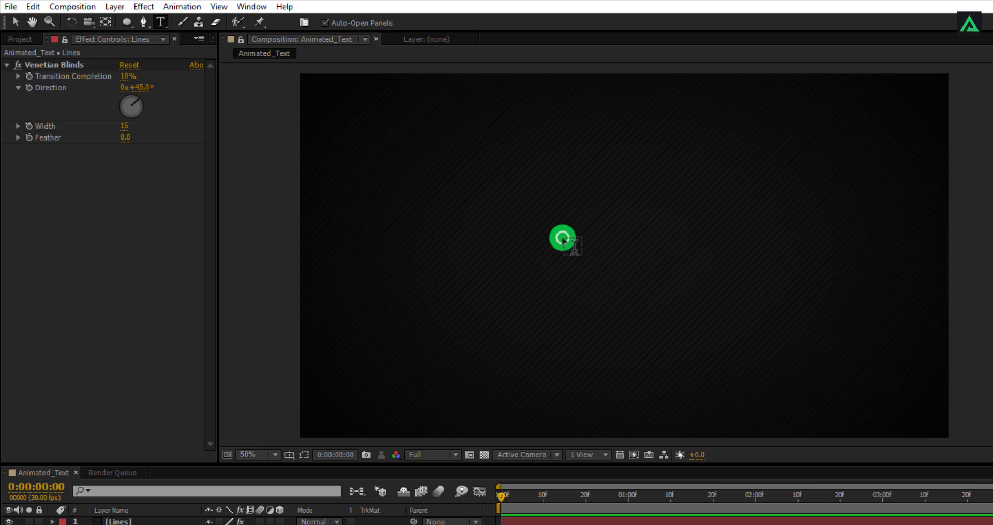
left_click(563, 239)
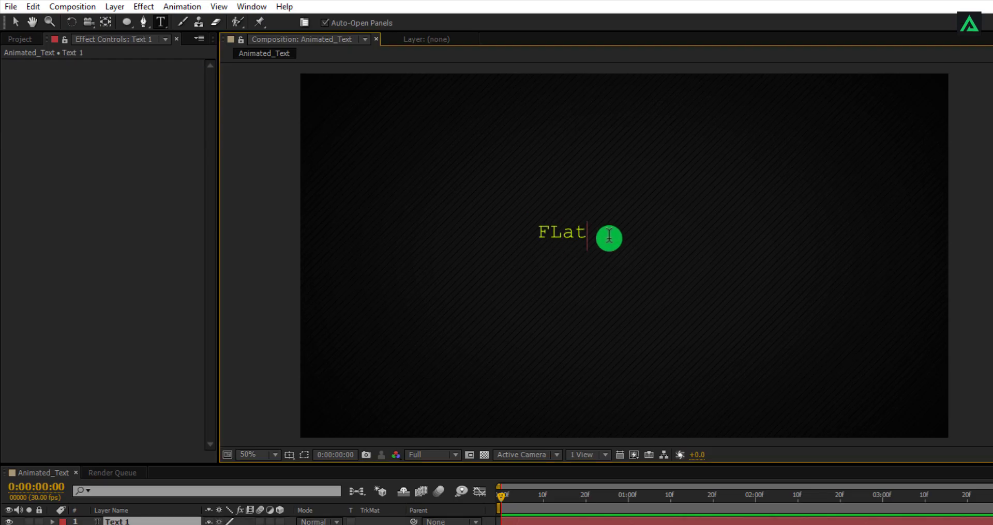
type("FLLATE")
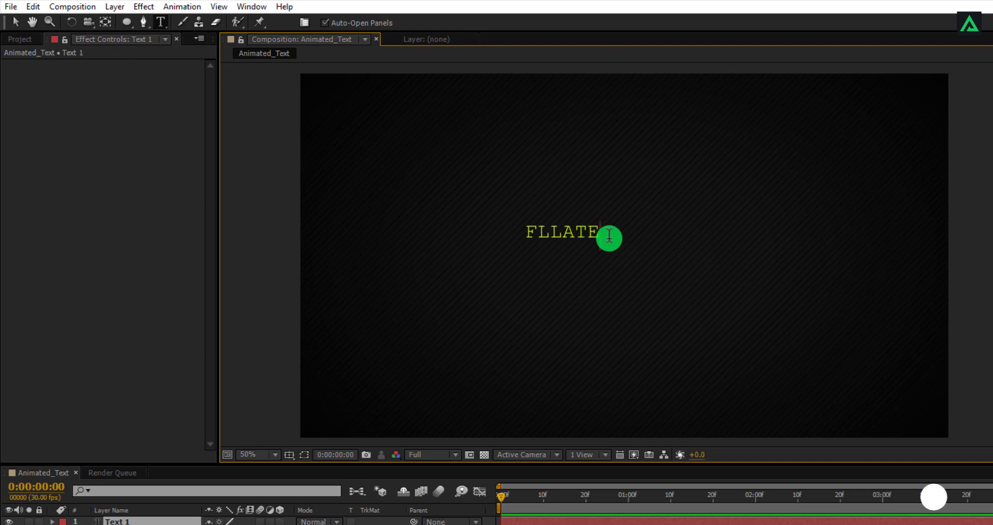
key("BackSpace")
key("BackSpace")
key("BackSpace")
key("BackSpace")
Step: Correct the title to FLATE in Courier New 60 px, tracking 18, positioned at 918, 550
type("AL")
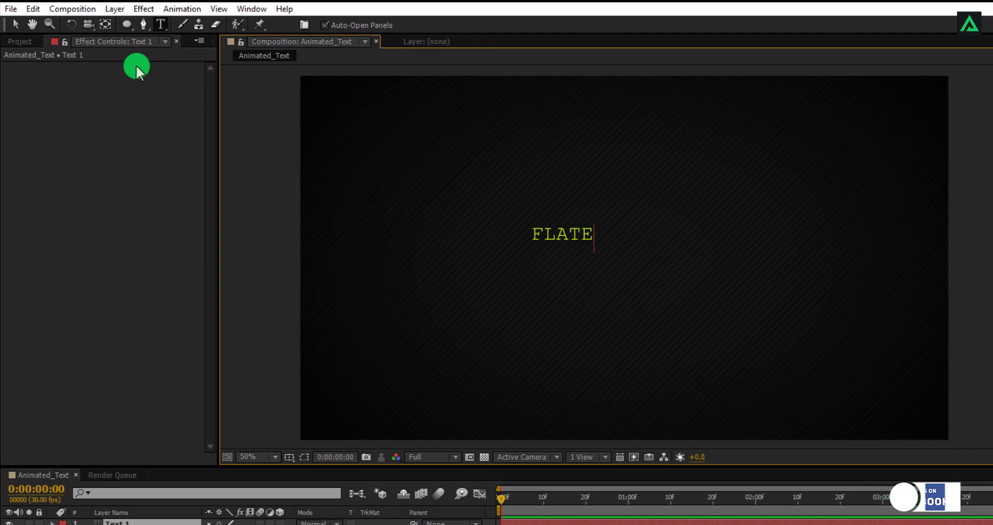
left_click(16, 22)
left_click_drag(578, 234, 623, 257)
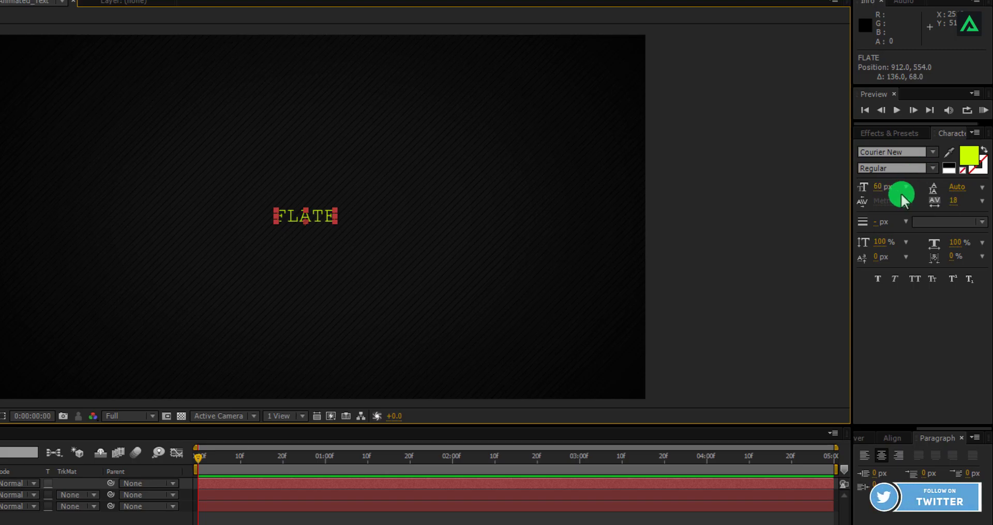
left_click(946, 202)
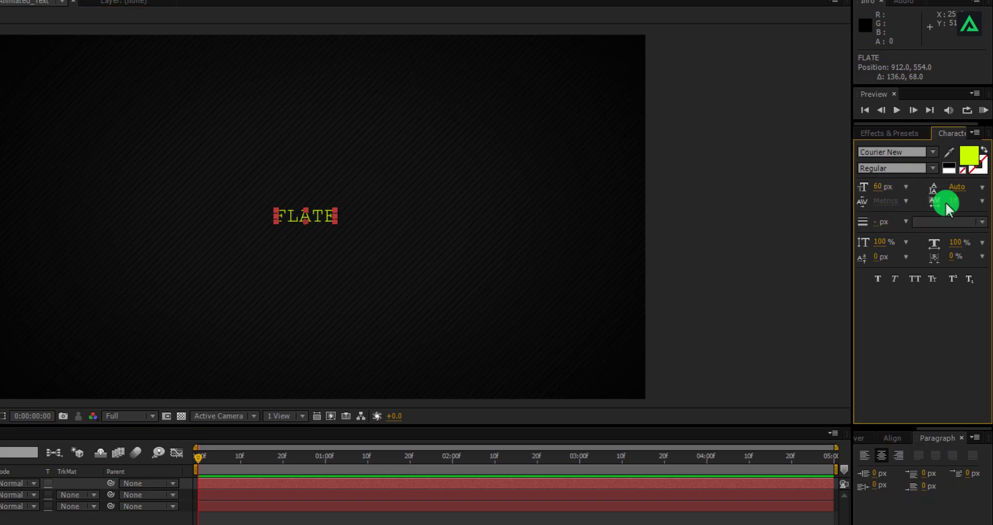
left_click(538, 265)
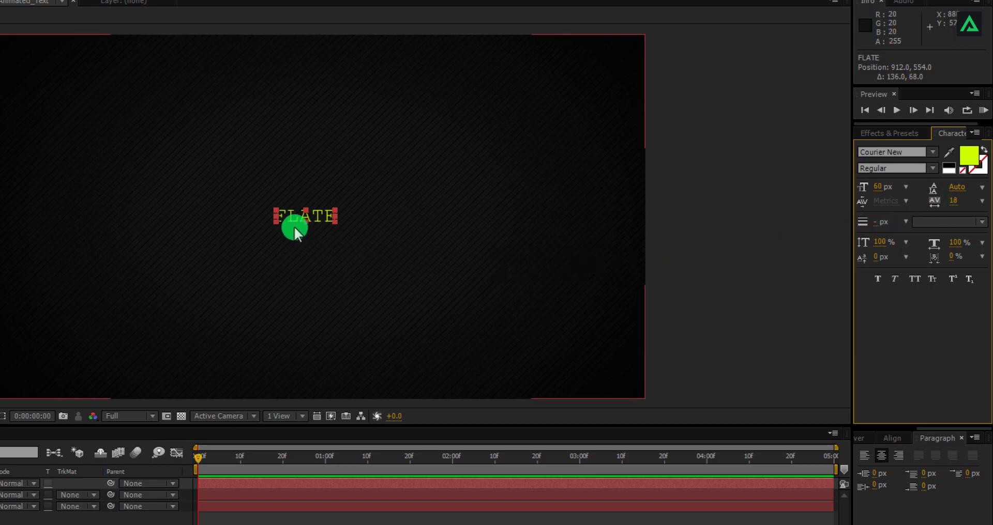
left_click_drag(304, 215, 308, 217)
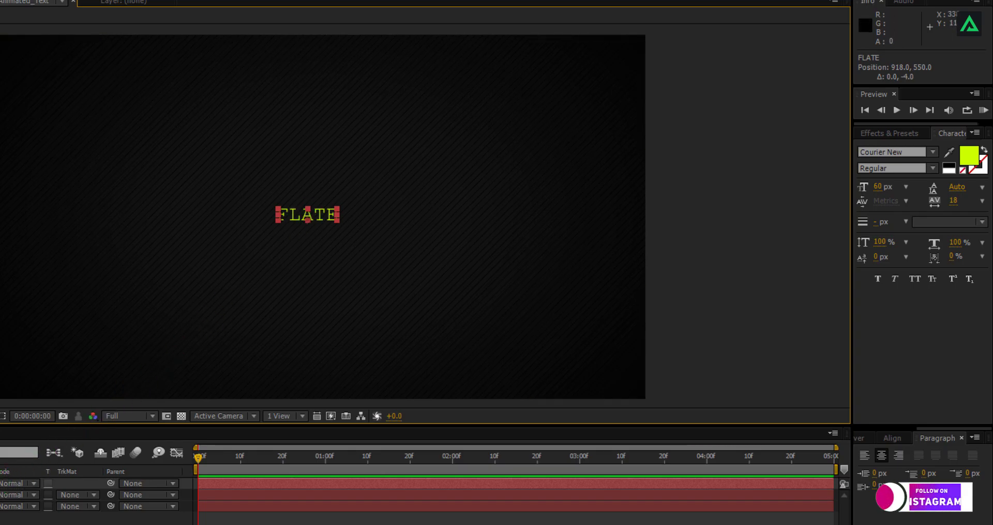
Step: Apply the Text > Animate In > Expresso Eye Chart preset to FLATE and scrub its first second
left_click(869, 134)
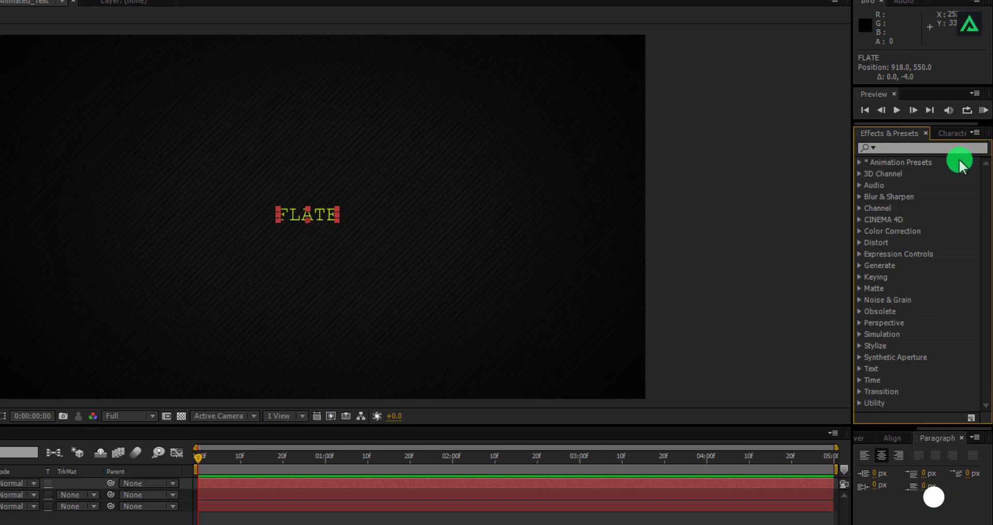
left_click(861, 162)
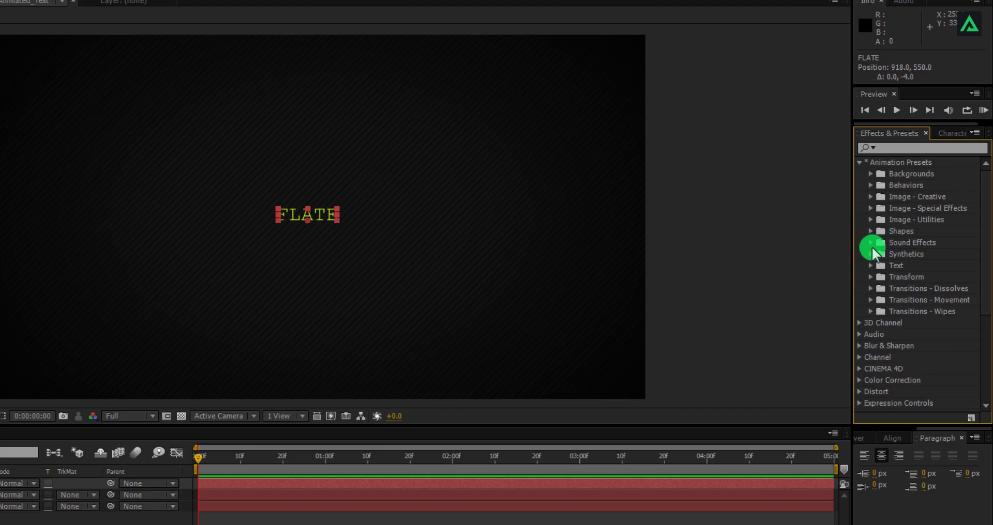
left_click(871, 264)
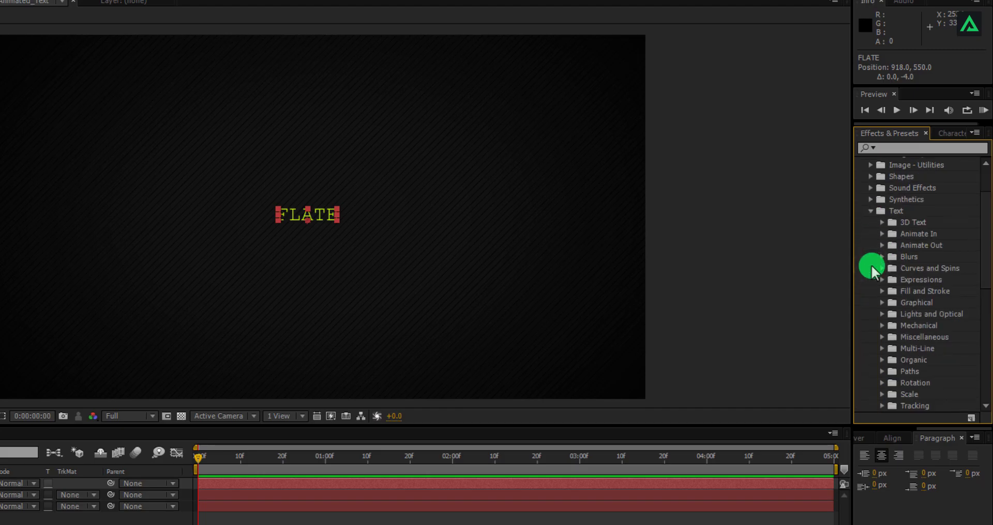
left_click(883, 234)
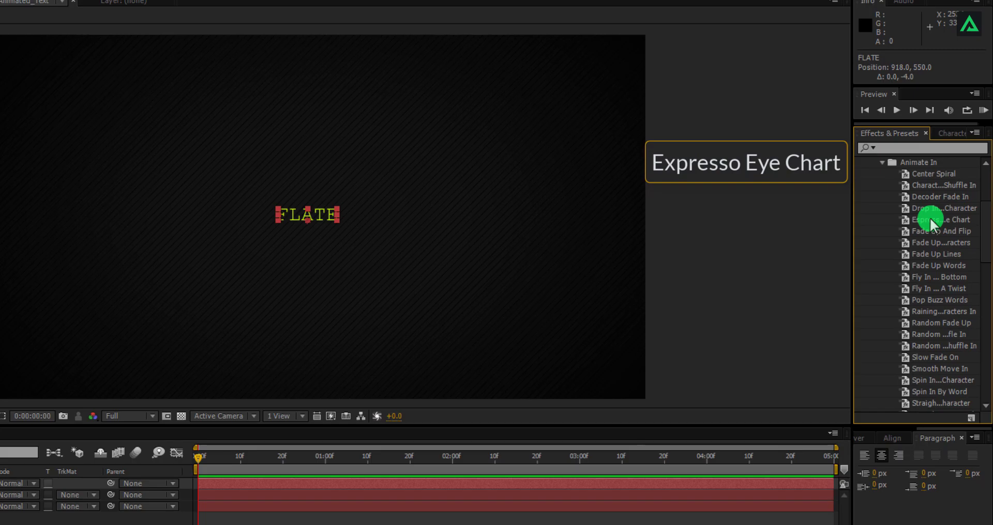
left_click_drag(930, 223, 303, 212)
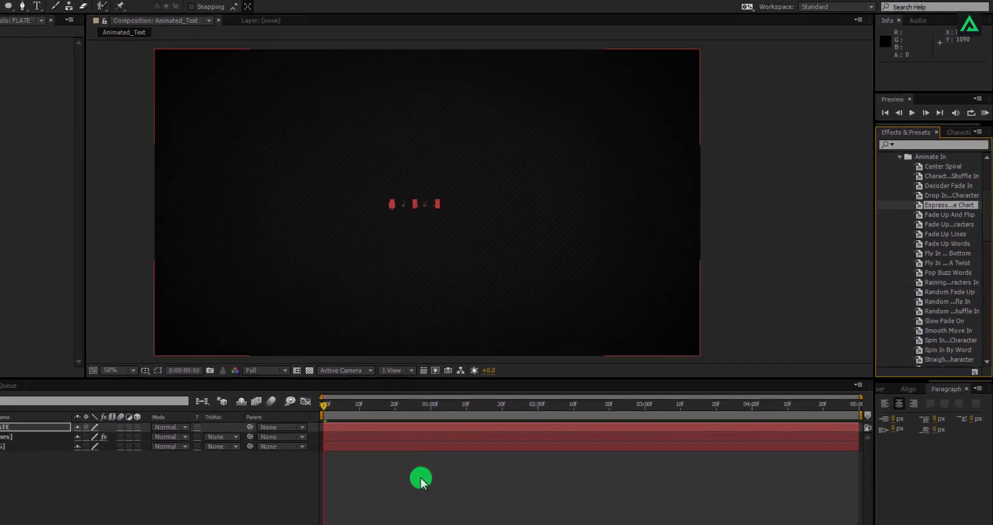
left_click(377, 392)
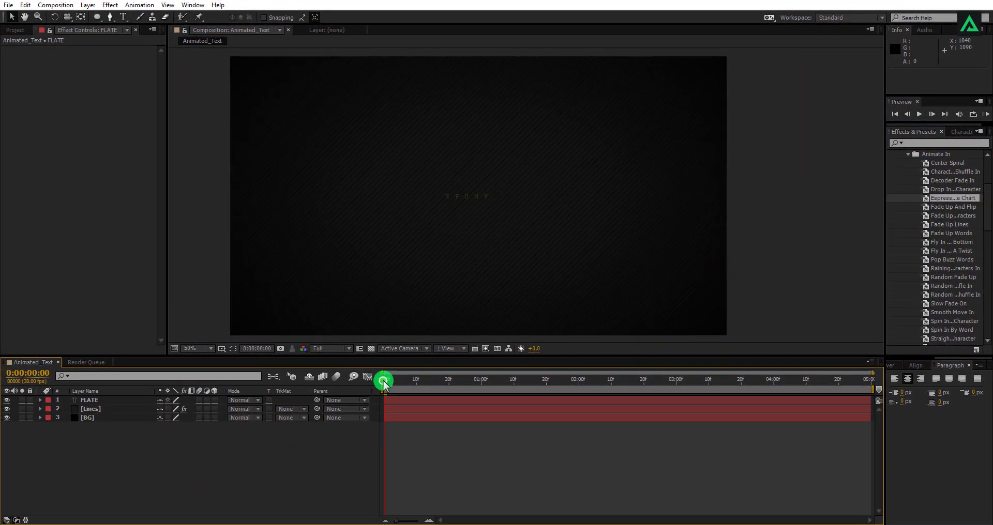
left_click_drag(383, 384, 505, 394)
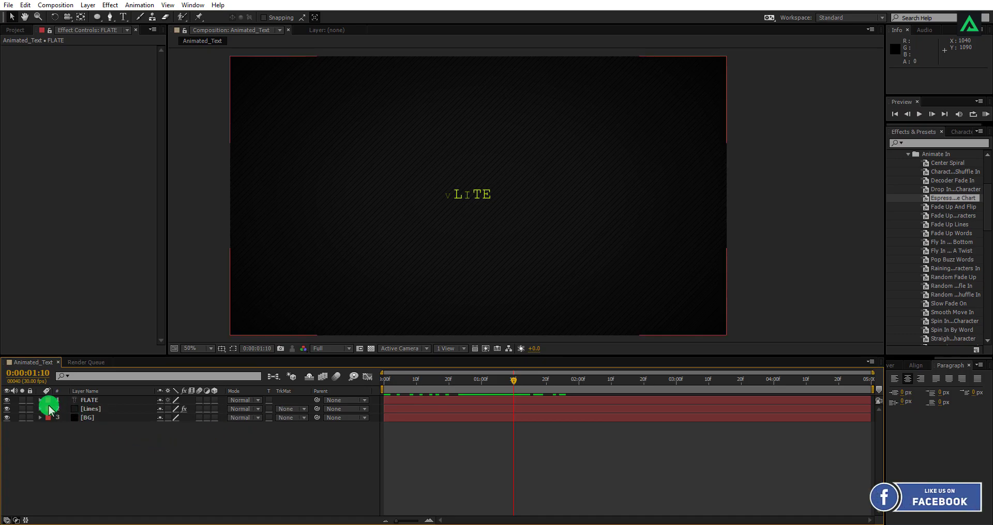
Step: Add all Transform properties to FLATE's Animator 1 and set the anchor point vertical value to 400
left_click(40, 400)
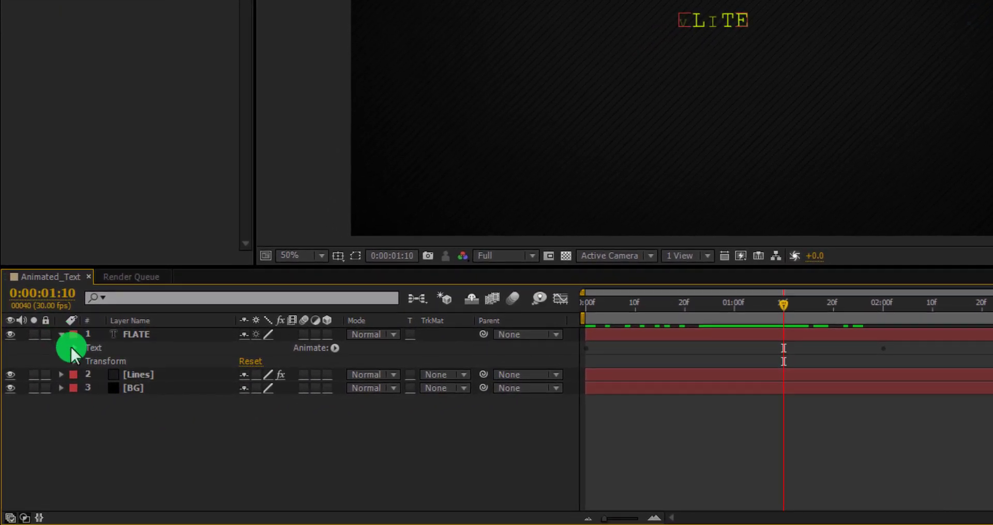
left_click(71, 346)
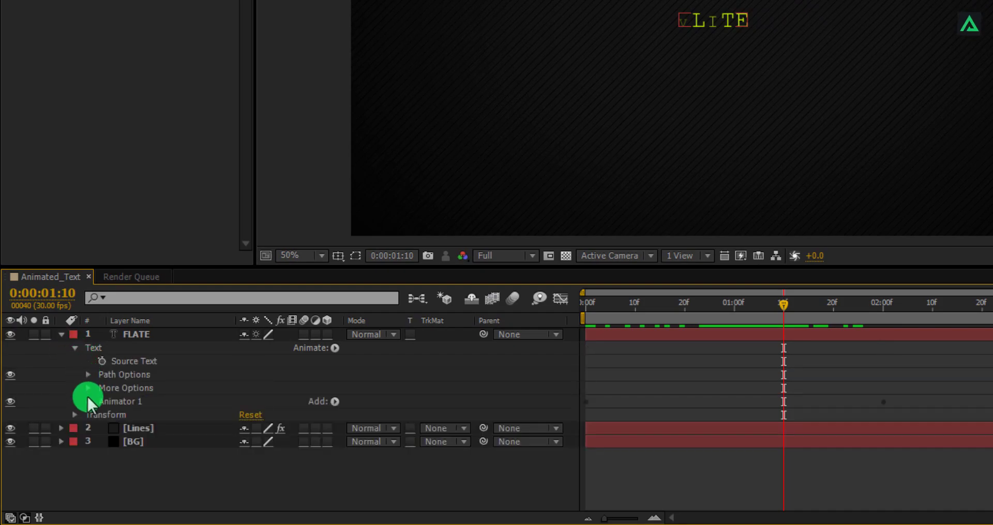
left_click(336, 400)
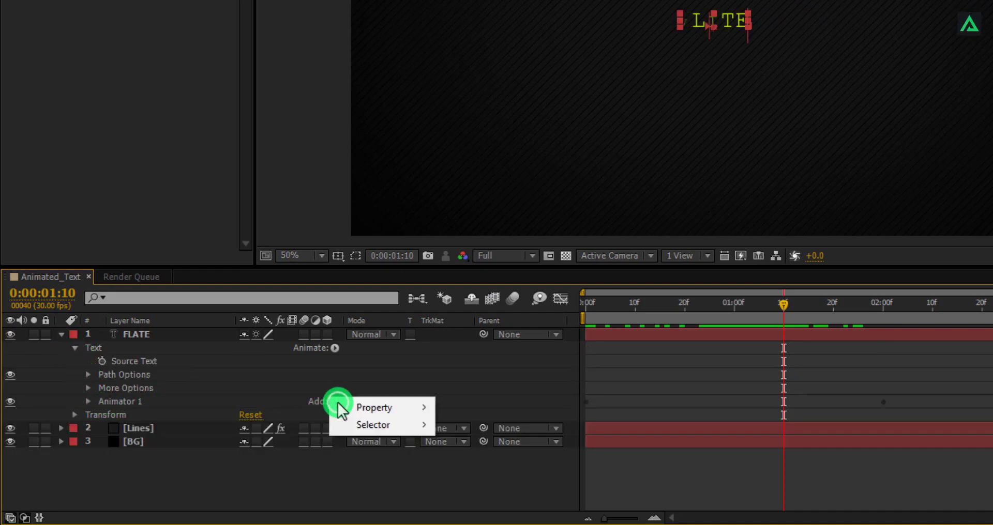
mouse_move(365, 407)
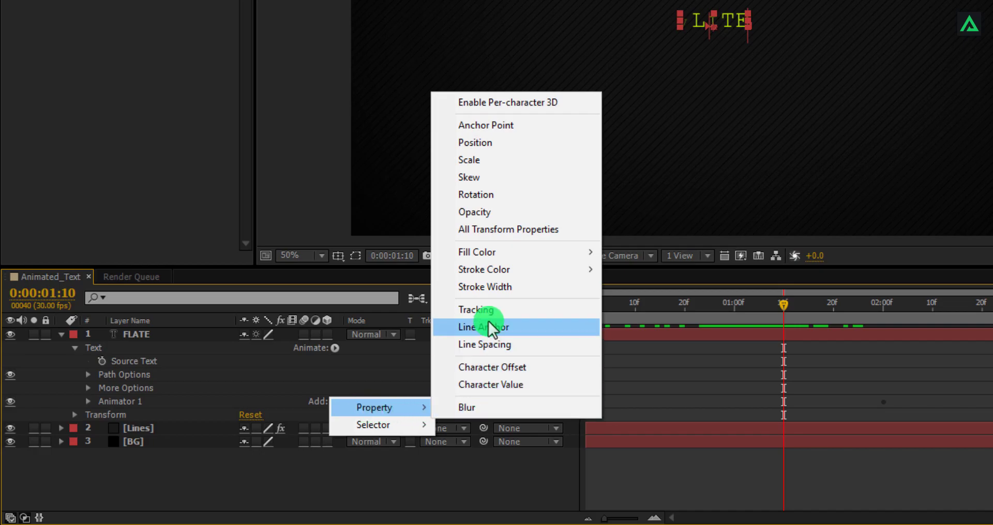
left_click(499, 229)
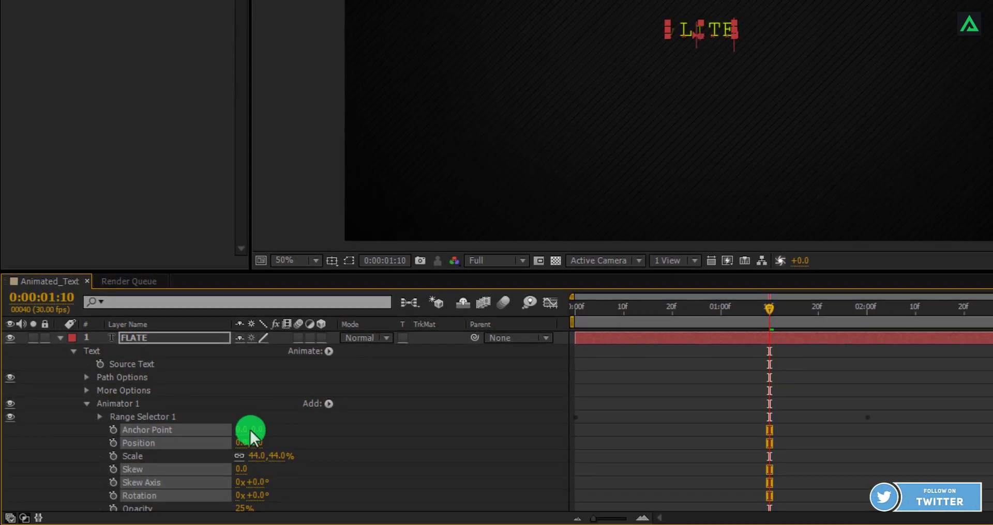
left_click(255, 431)
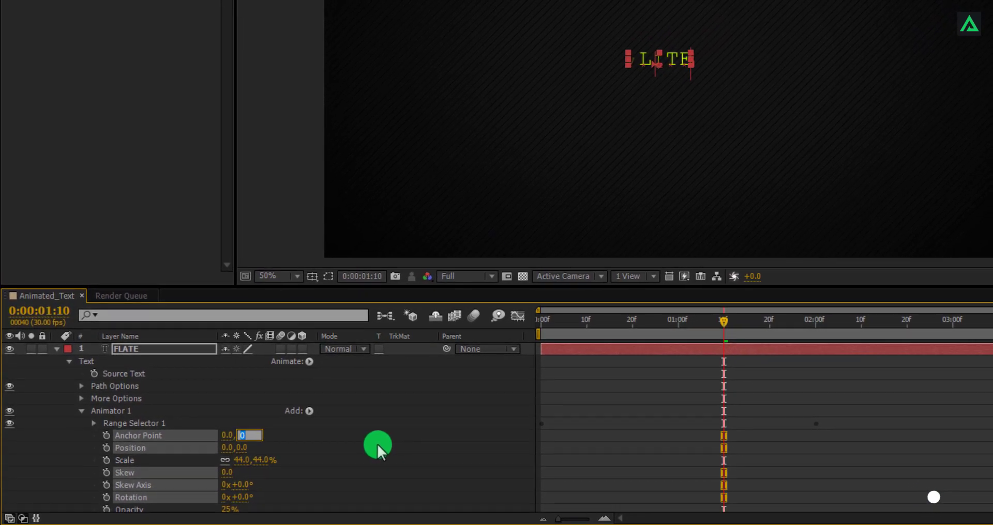
type("400")
left_click(362, 446)
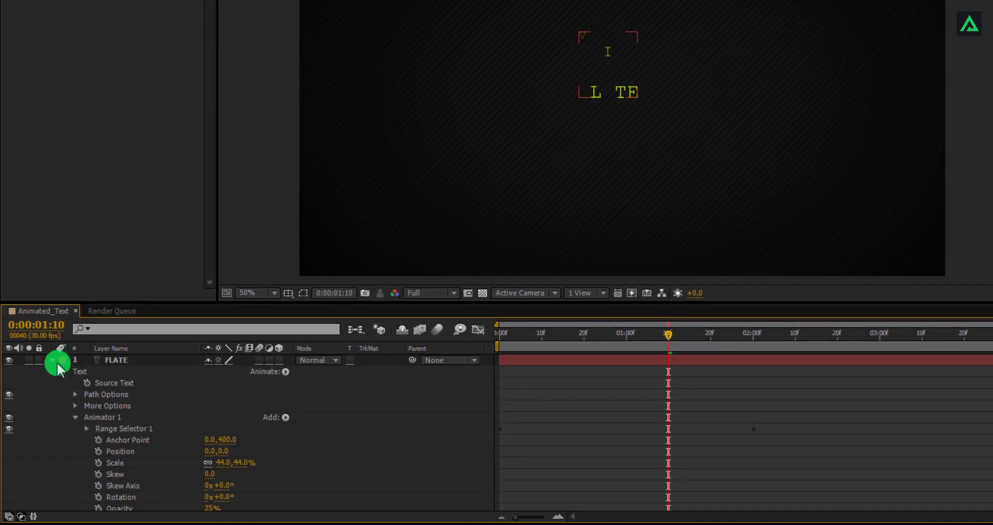
Step: Show FLATE's keyframed Range Selector Offset and preview the letters animating in around one second
left_click(108, 360)
key("u")
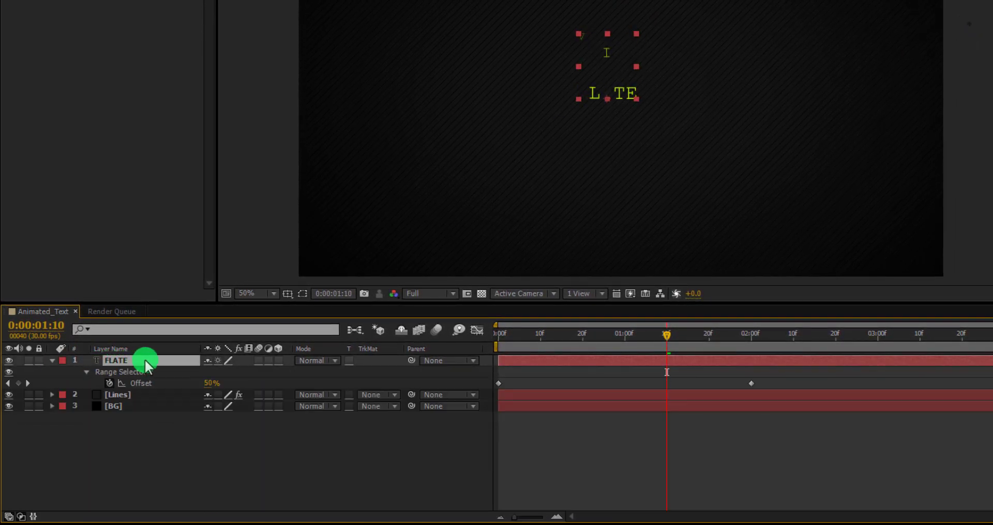
left_click(239, 459)
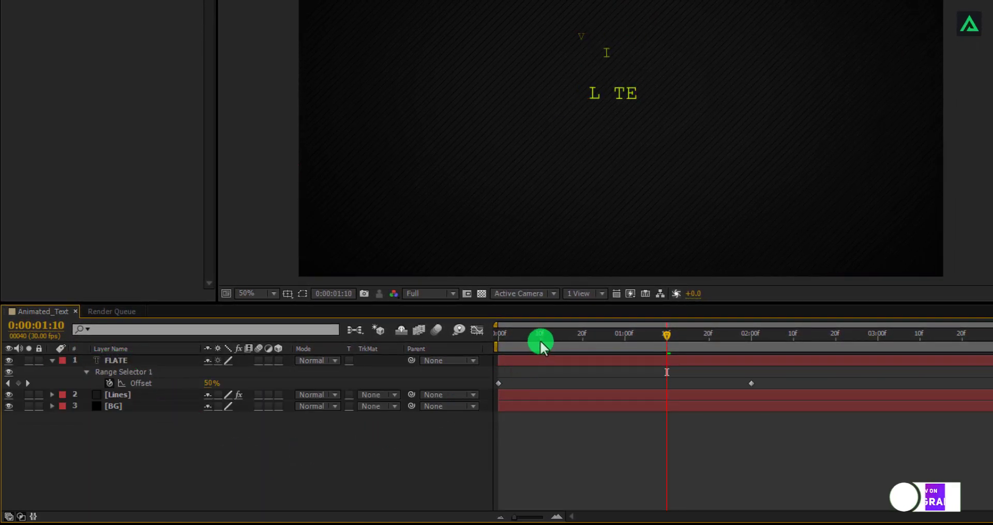
left_click_drag(539, 340, 485, 337)
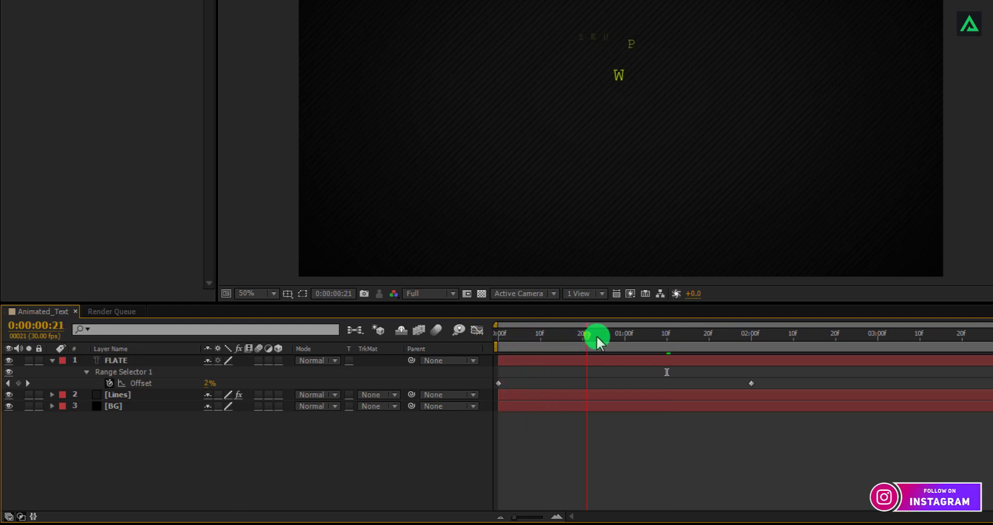
left_click_drag(643, 337, 556, 344)
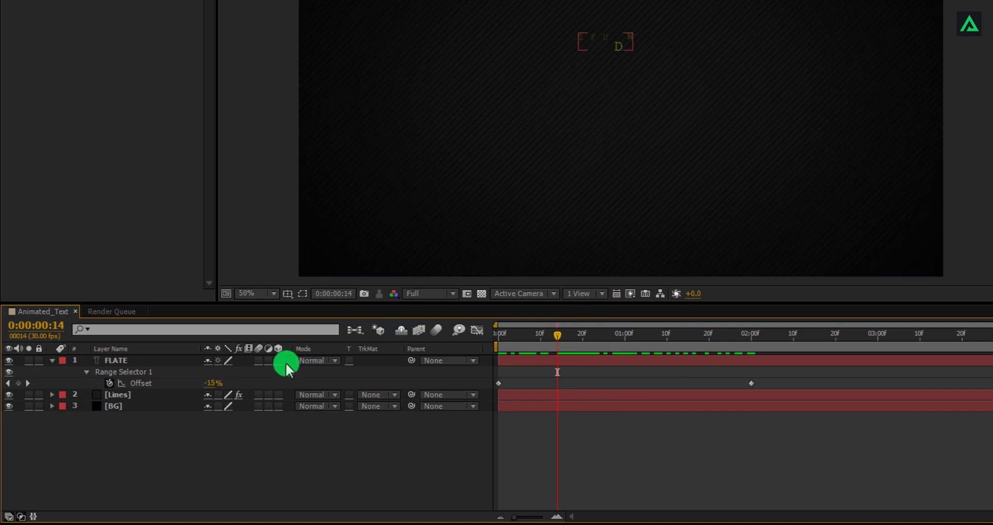
Step: Keyframe FLATE's opacity, setting it to 0% at frame 6
left_click(155, 361)
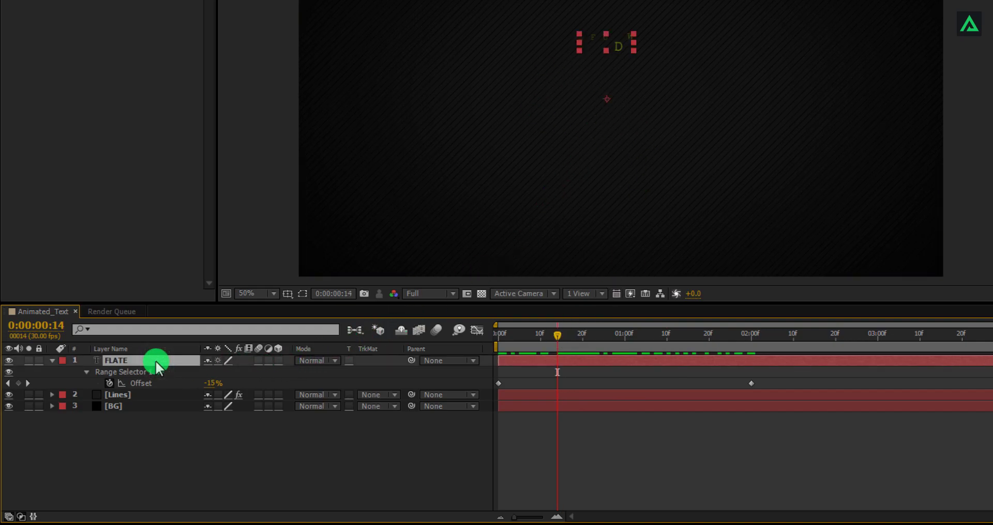
key("t")
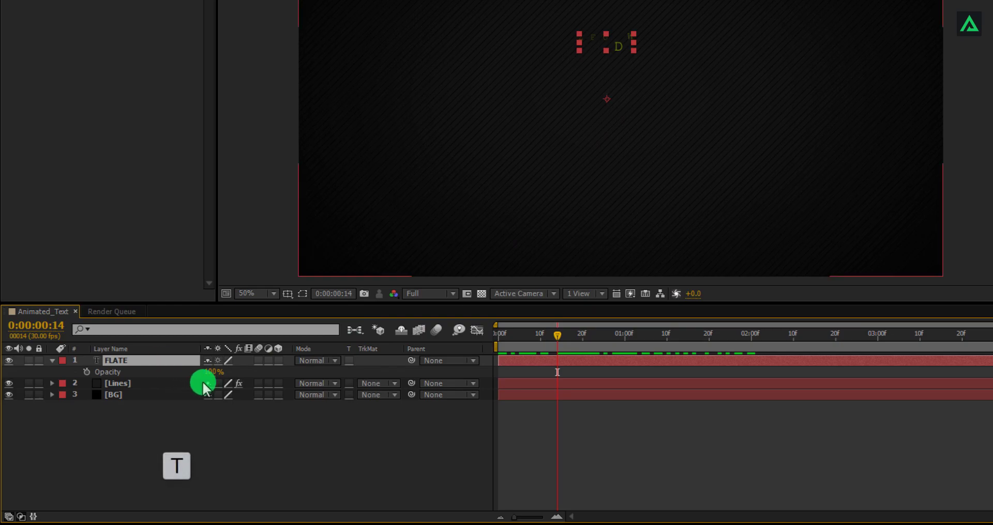
left_click(86, 372)
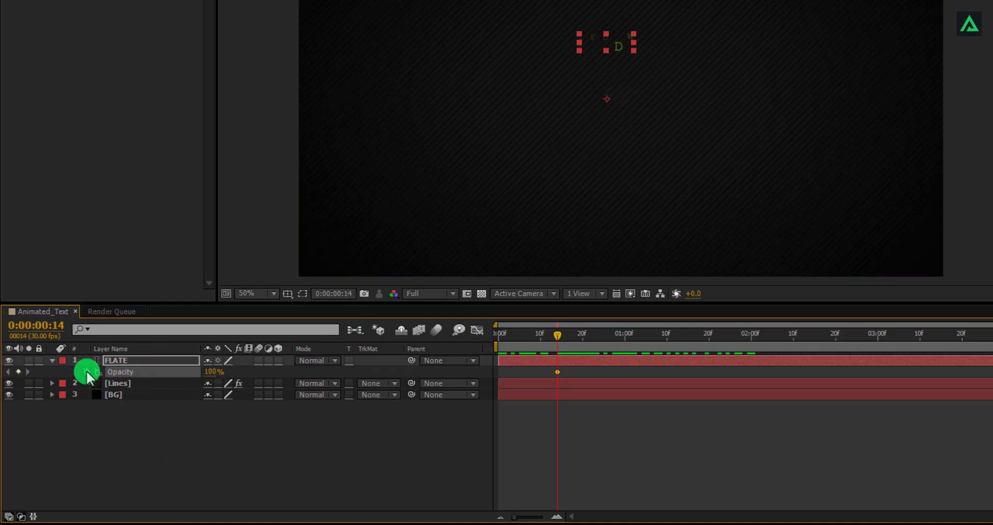
left_click(108, 377)
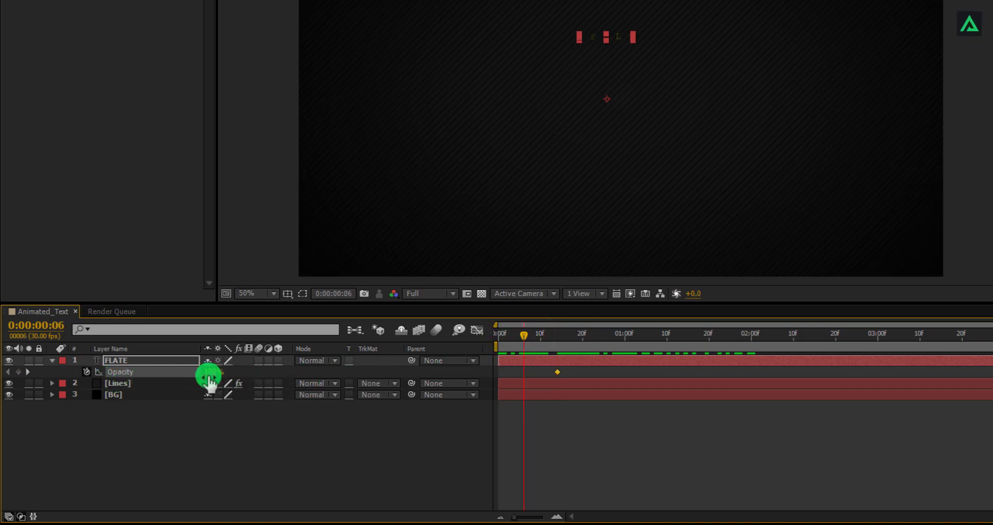
type("0")
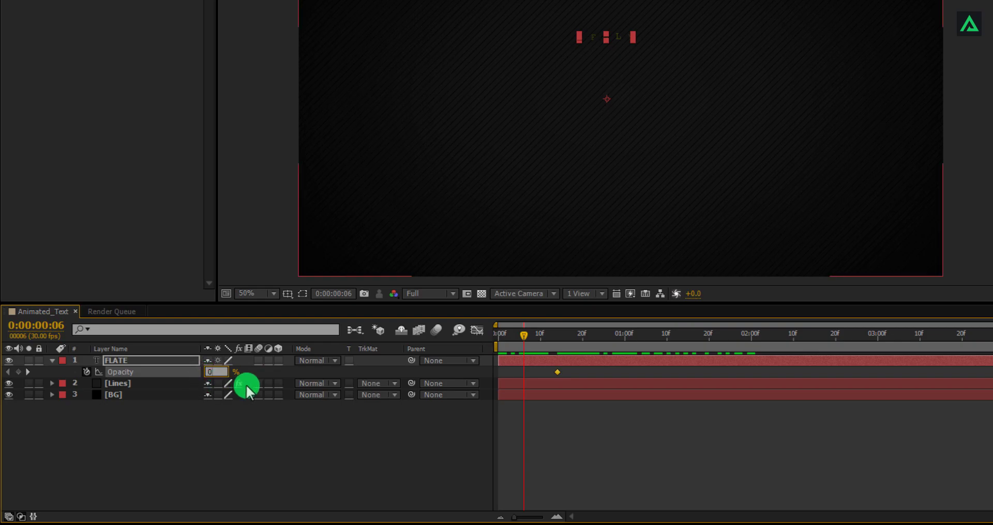
left_click(269, 408)
Step: Push FLATE's full-opacity keyframe later, toward about frame 21, and check it there
left_click(129, 368)
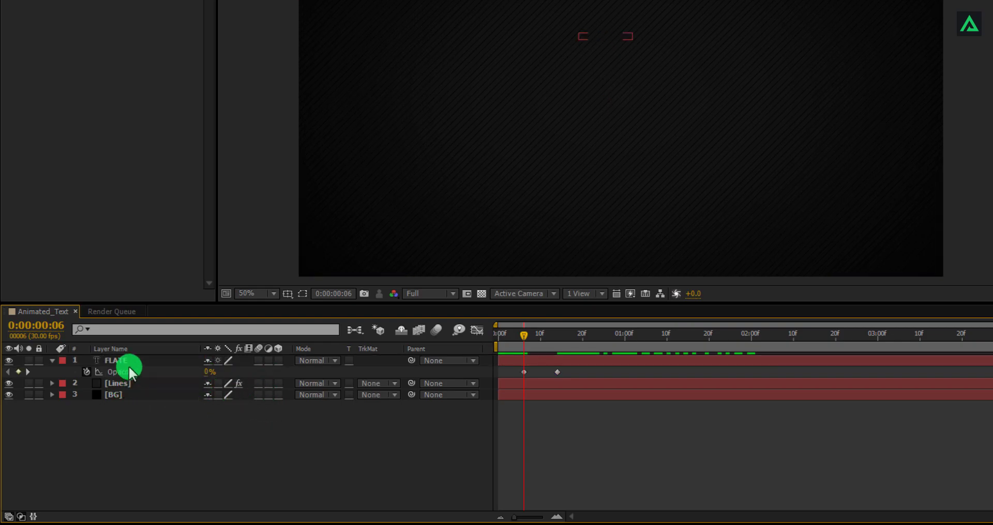
left_click(136, 363)
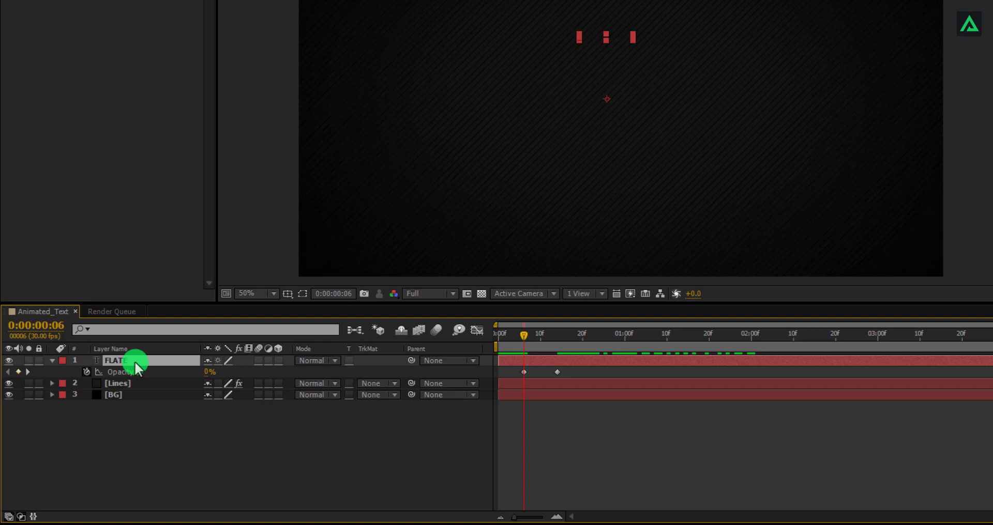
key("u")
left_click(549, 394)
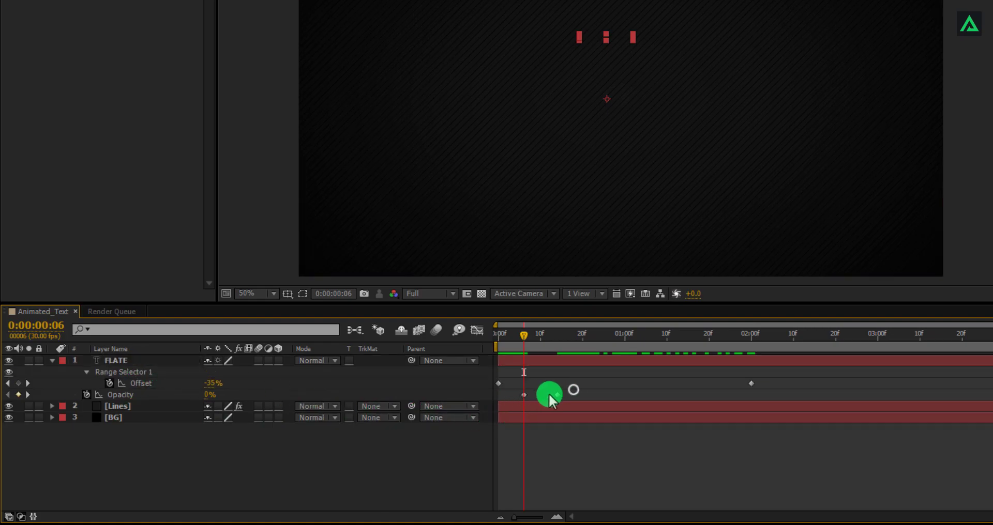
left_click(556, 395)
left_click_drag(524, 396, 549, 396)
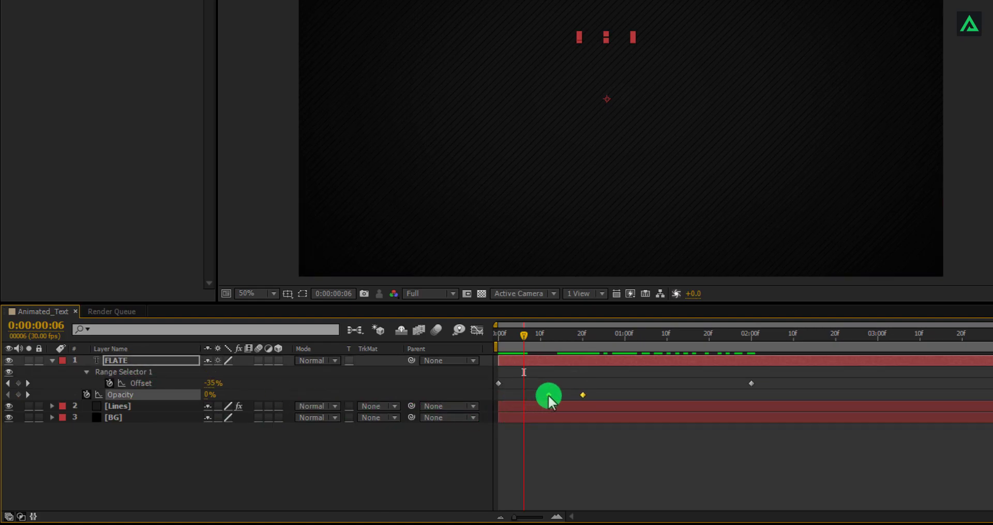
left_click(558, 446)
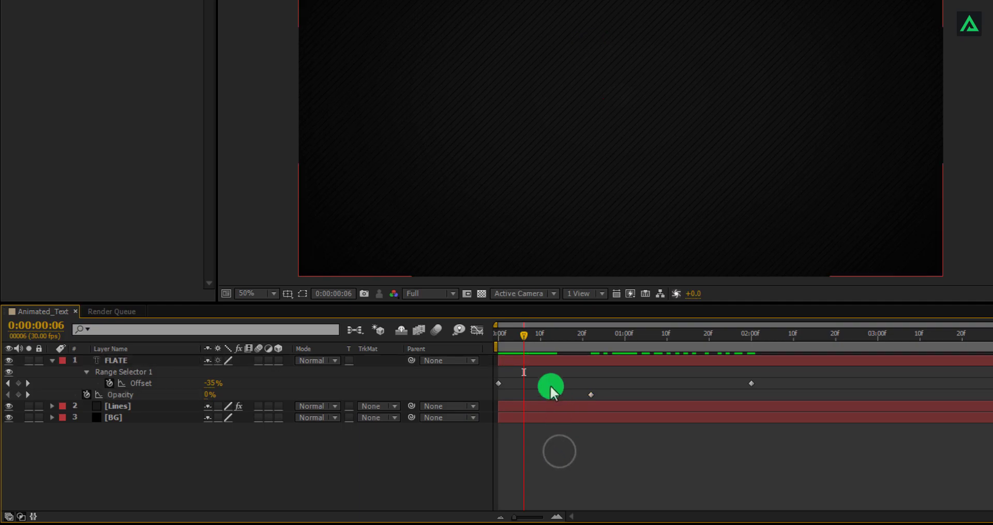
left_click(533, 337)
mouse_move(587, 339)
left_mouse_down()
mouse_move(603, 337)
mouse_move(584, 337)
left_mouse_up()
Step: Nudge the full-opacity keyframe slightly earlier and preview the fade-in from the start
left_click(558, 396)
left_click_drag(557, 396, 545, 395)
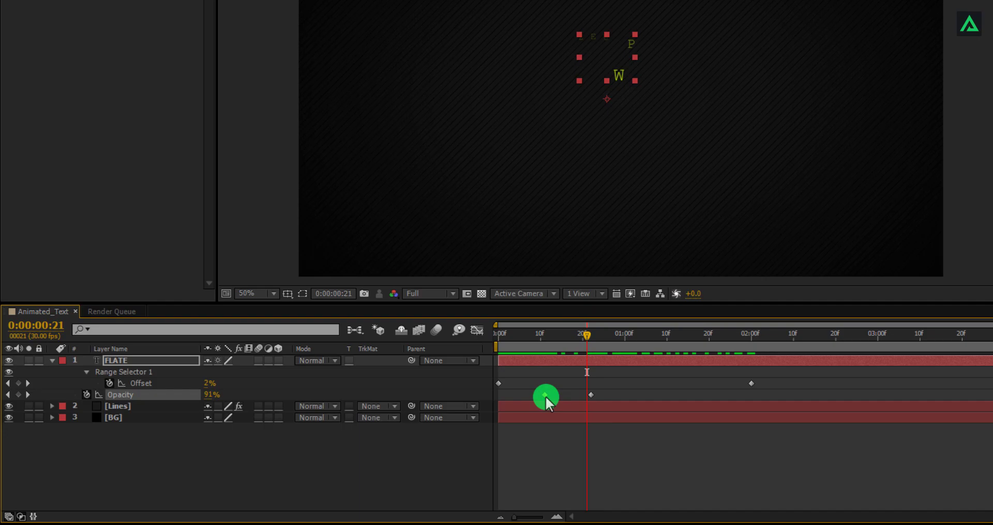
left_click(547, 432)
left_click(584, 340)
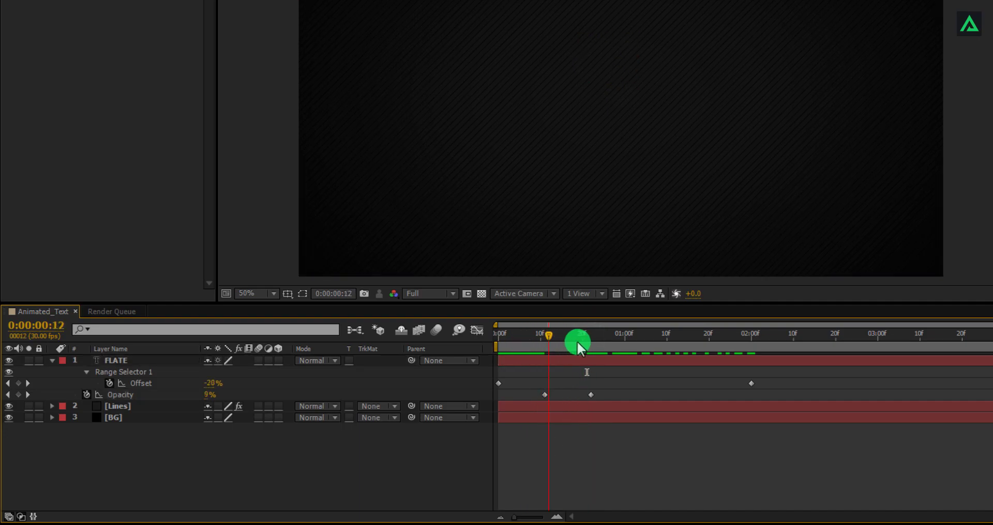
left_click_drag(756, 338, 432, 336)
Step: Move the FLATE text slightly higher where it is fully visible
left_click(52, 361)
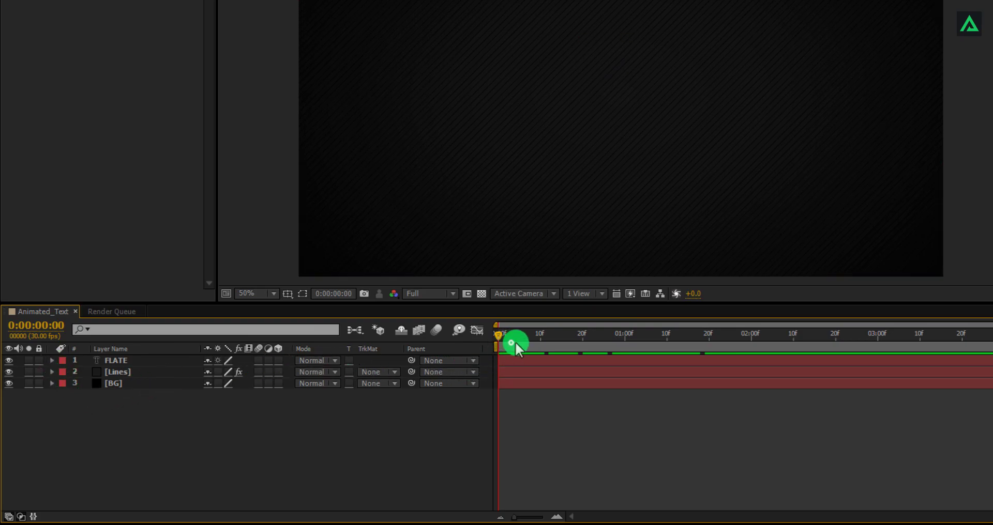
left_click_drag(612, 339, 751, 339)
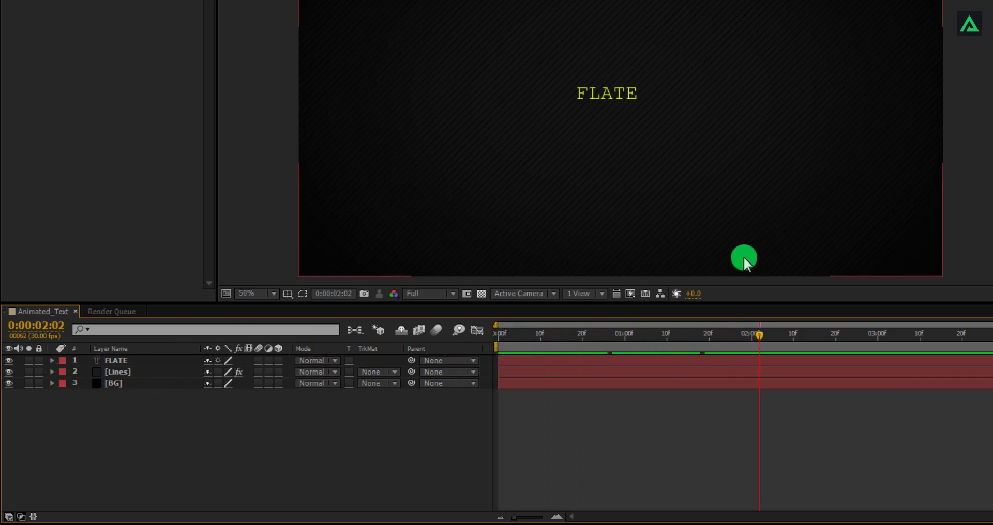
left_click_drag(611, 89, 612, 77)
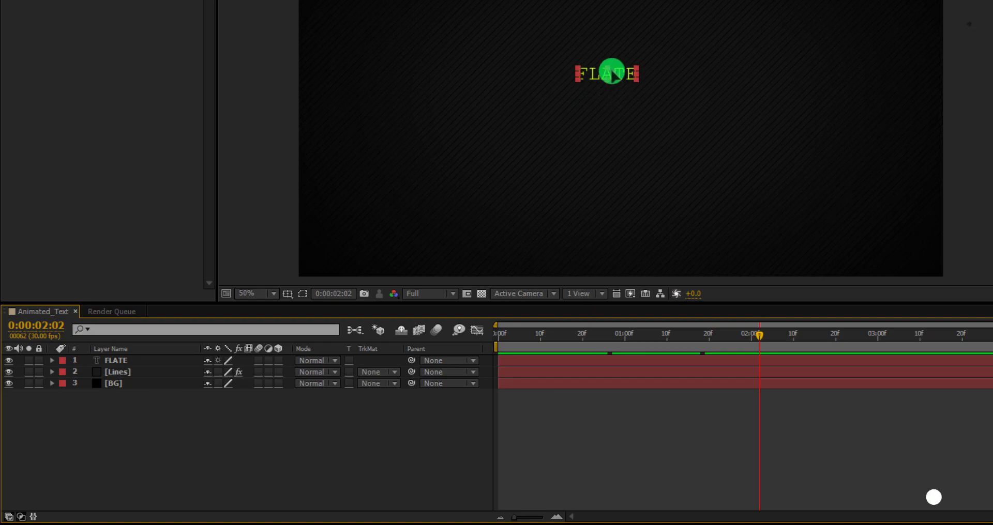
left_click(552, 404)
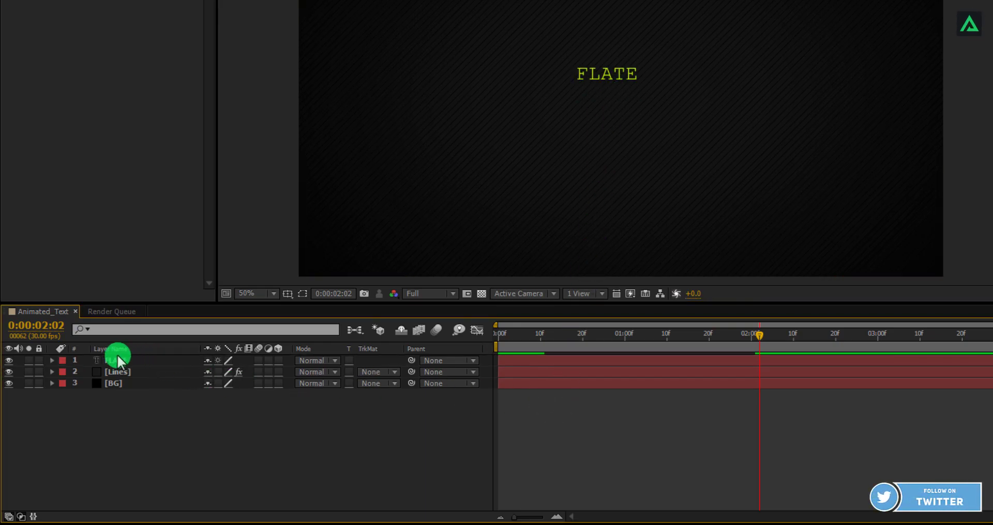
Step: Duplicate the FLATE layer to create a COLOR text layer below it
left_click(111, 361)
key("ctrl+d")
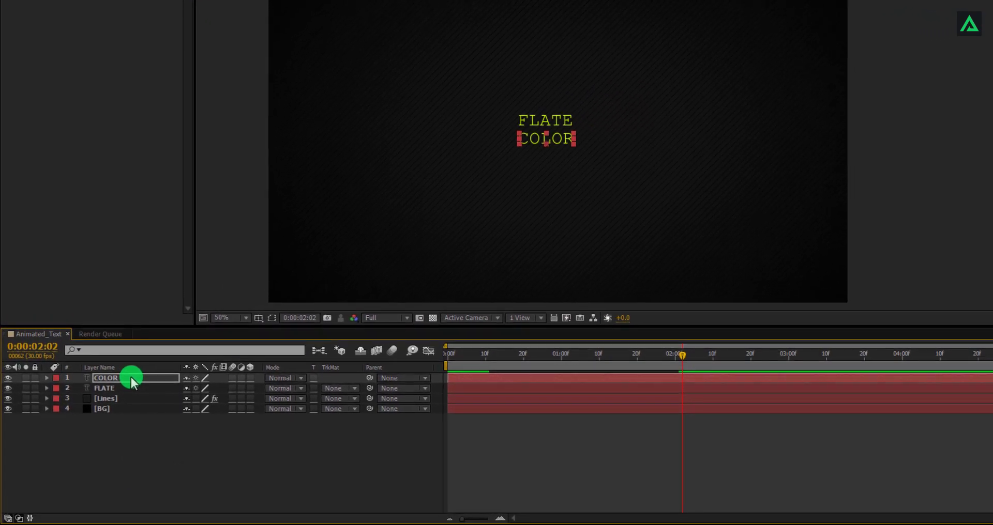
key("Return")
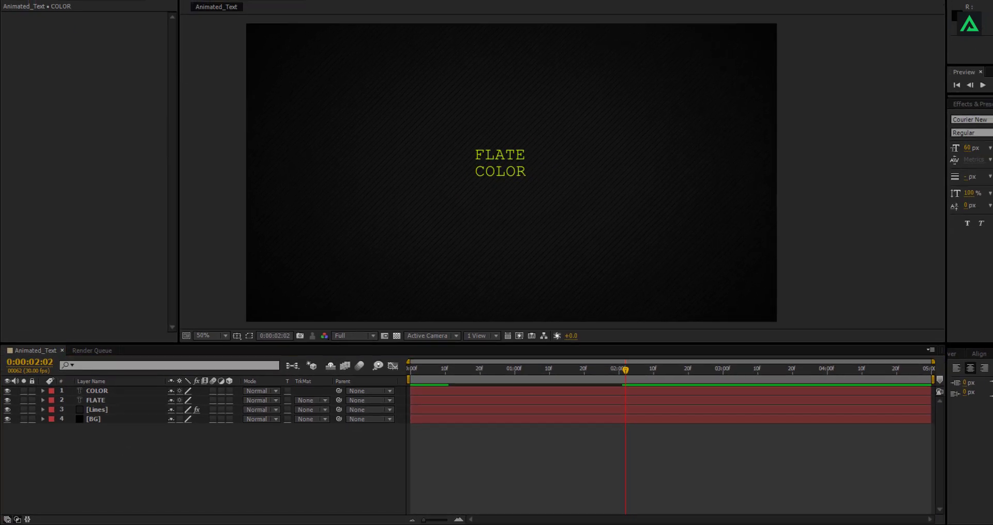
Step: Change the COLOR text fill colour to pink FF0054
left_click(985, 144)
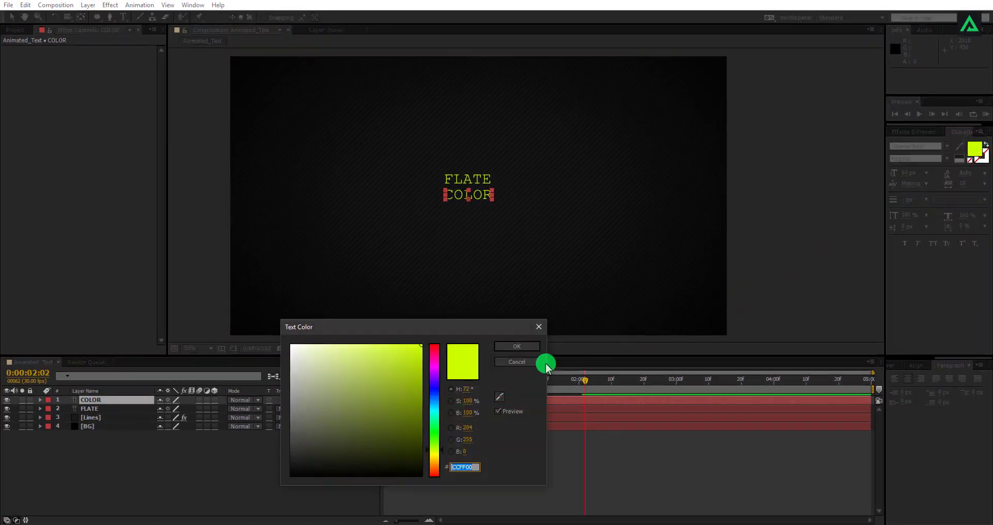
left_click_drag(448, 359, 441, 350)
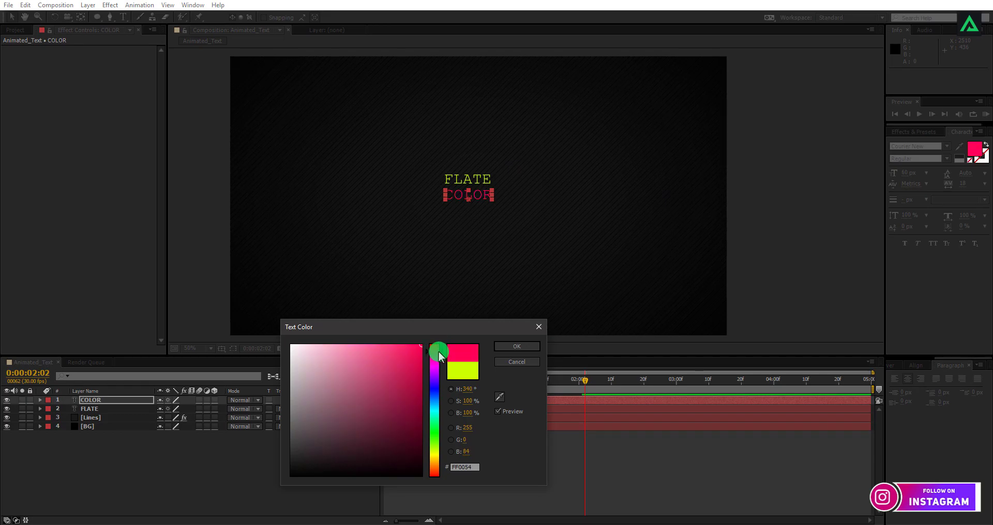
left_click(517, 347)
left_click(457, 441)
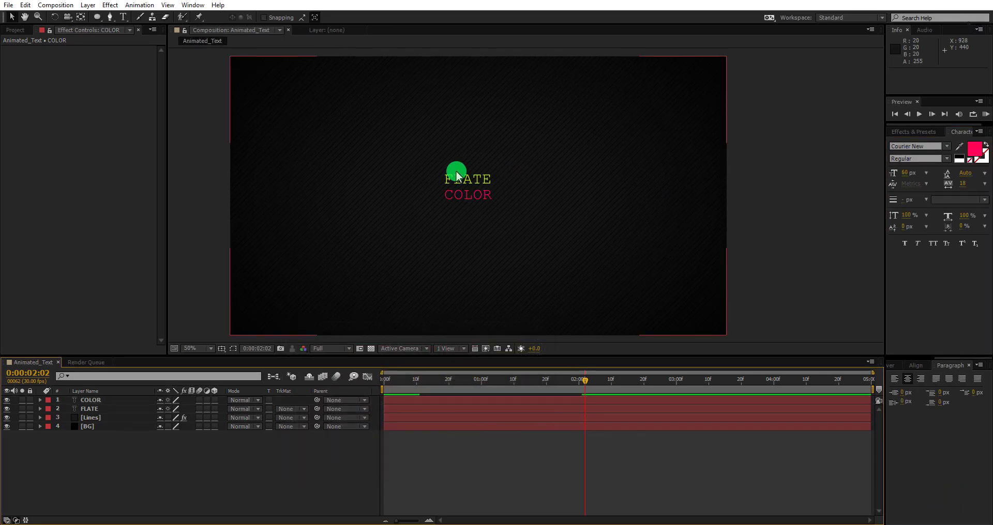
Step: Slide the FLATE layer later in the timeline so COLOR animates in first
left_click(122, 400)
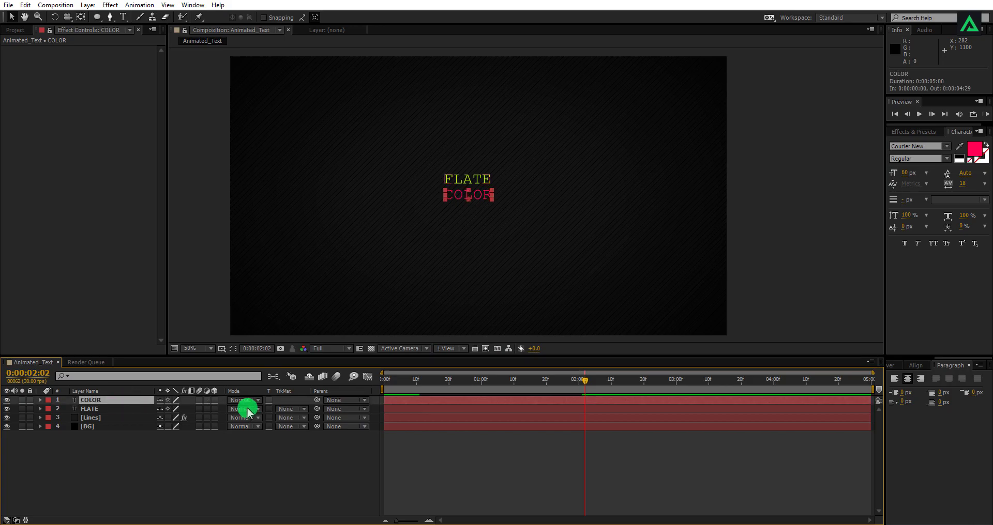
left_click_drag(411, 381, 464, 384)
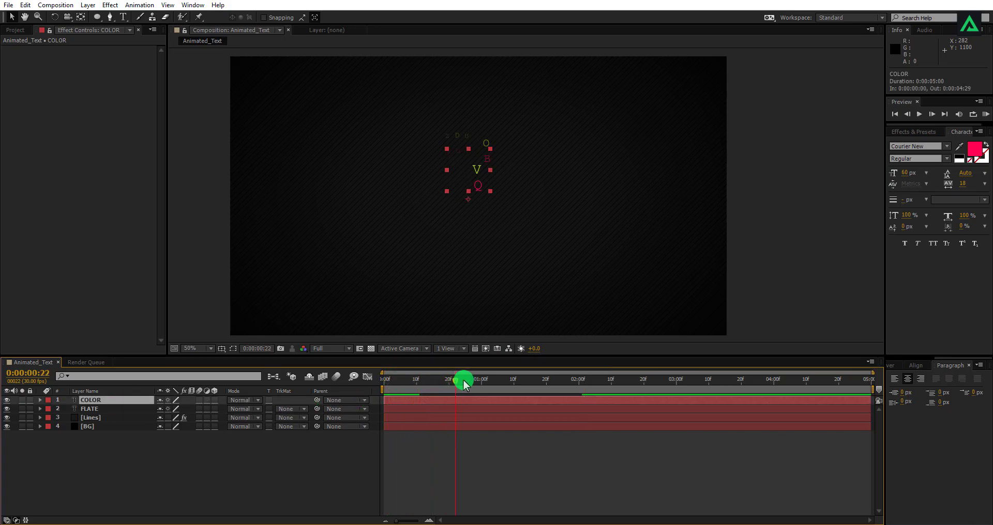
left_click_drag(396, 412, 441, 459)
left_click_drag(465, 383, 510, 386)
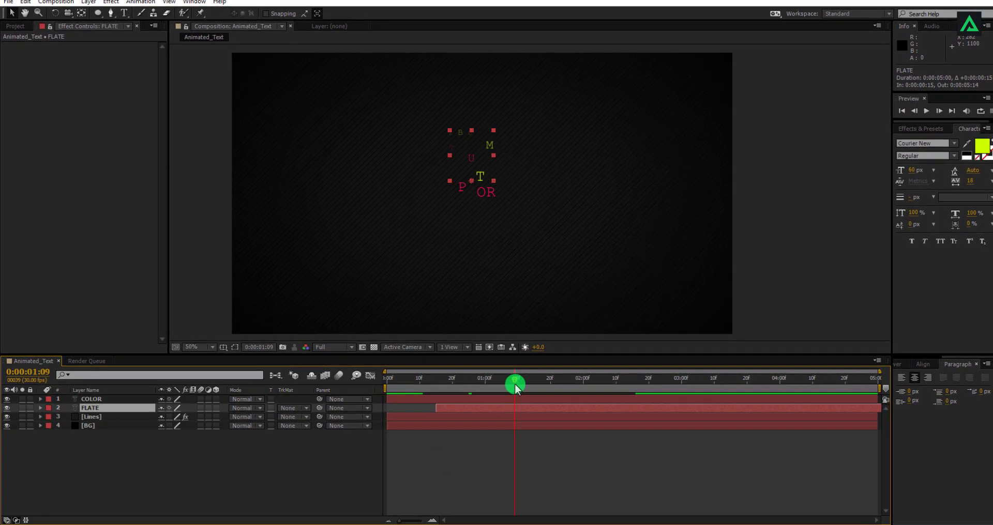
left_click_drag(443, 408, 510, 408)
left_click_drag(528, 376, 665, 362)
left_click_drag(566, 392, 676, 352)
Step: Move the full-opacity keyframes of both FLATE and COLOR later
left_click(148, 383)
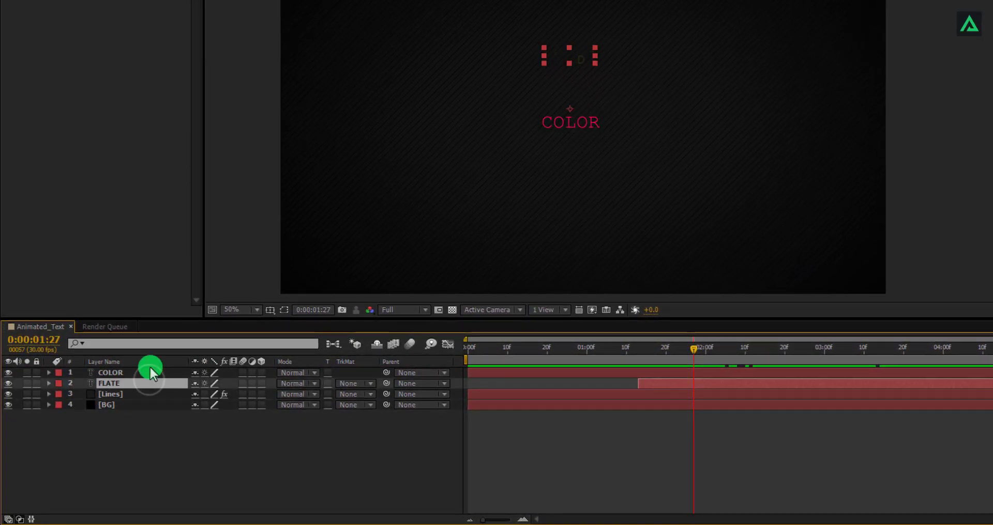
left_click(152, 373, "shift")
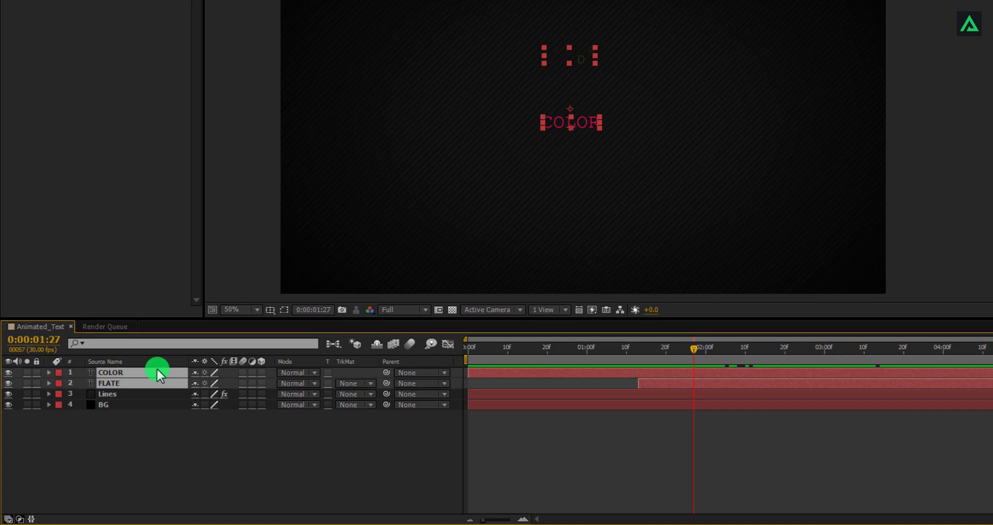
key("u")
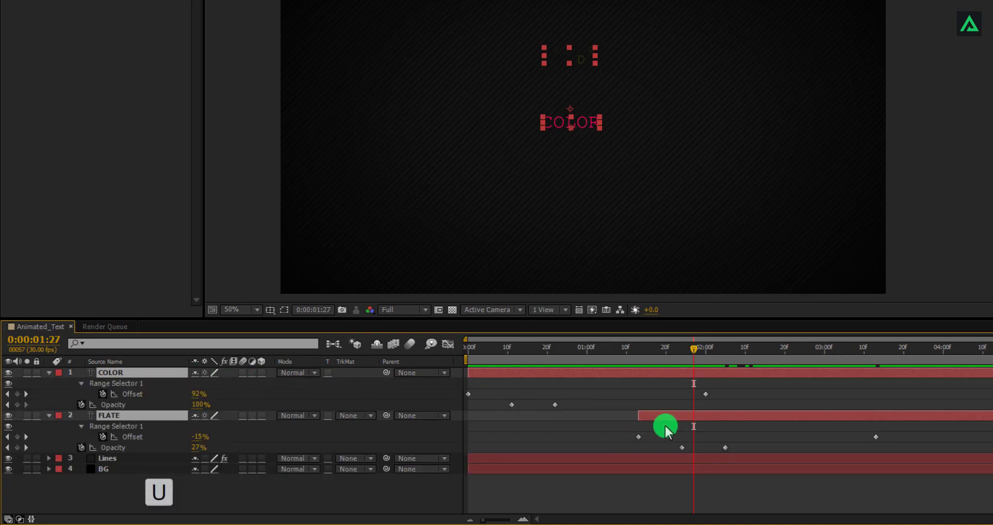
left_click_drag(725, 448, 749, 448)
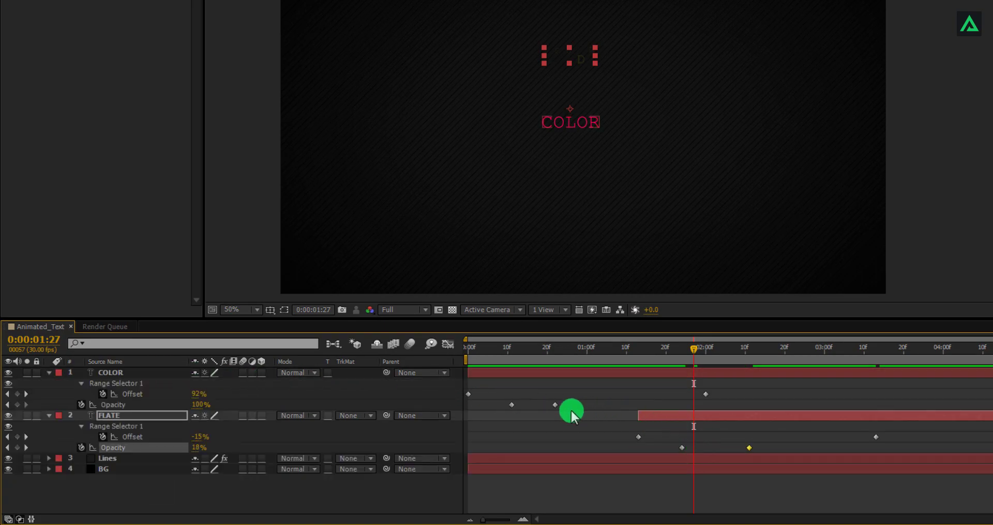
left_click_drag(555, 405, 579, 409)
left_click(705, 394)
left_click(876, 437, "shift")
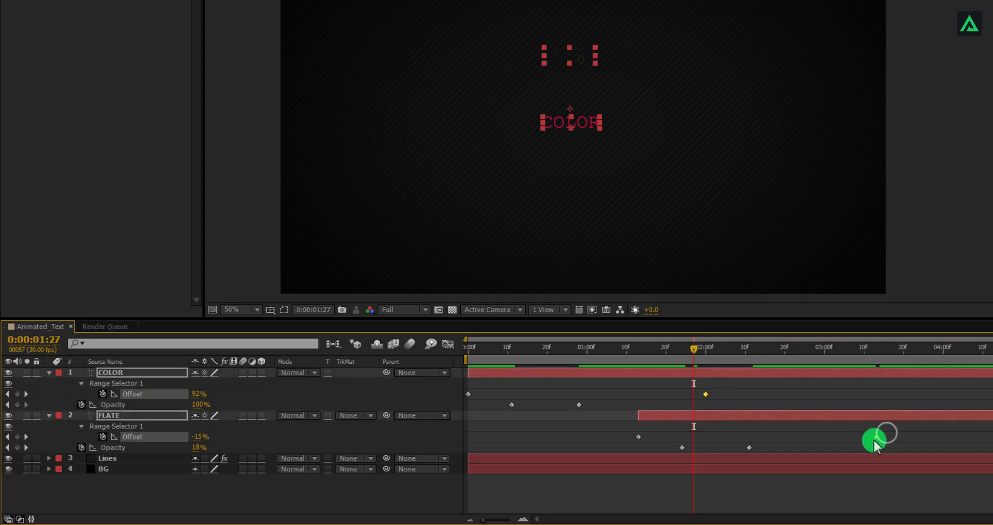
Step: Deselect the keyframes and collapse the COLOR and FLATE layer properties
left_click(742, 496)
left_click(36, 371)
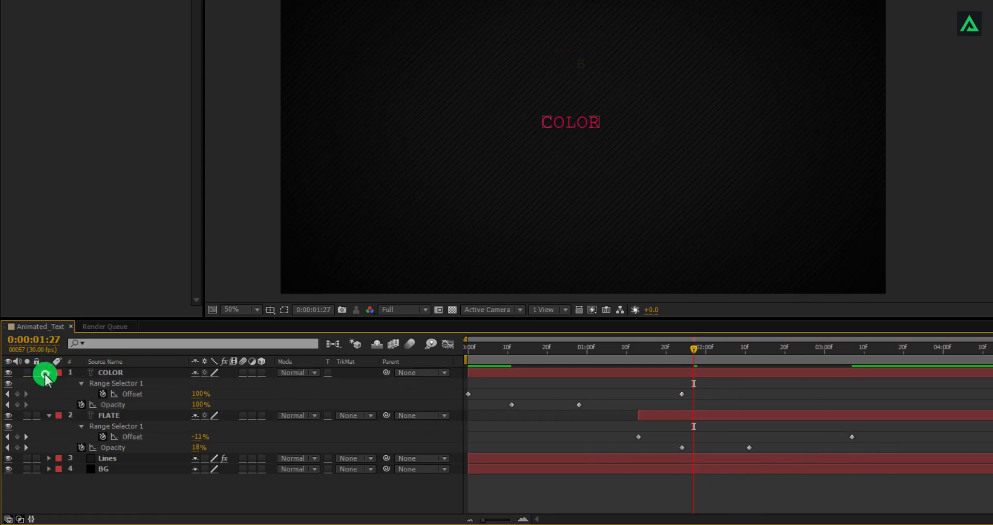
left_click(49, 372)
left_click(49, 383)
left_click(138, 428)
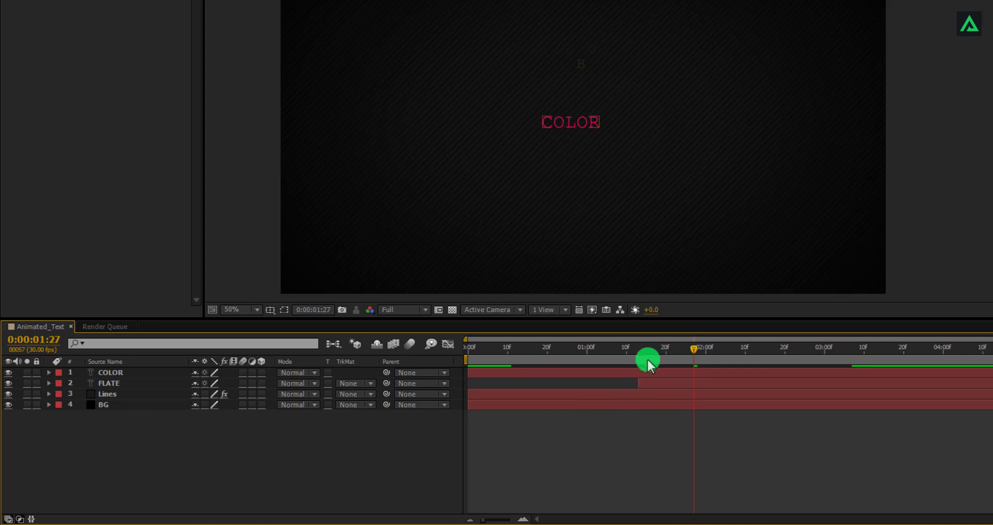
Step: Make the FLATE layer begin at 0:00:01:08, then view 0:00:03:02
left_click_drag(647, 357, 501, 353)
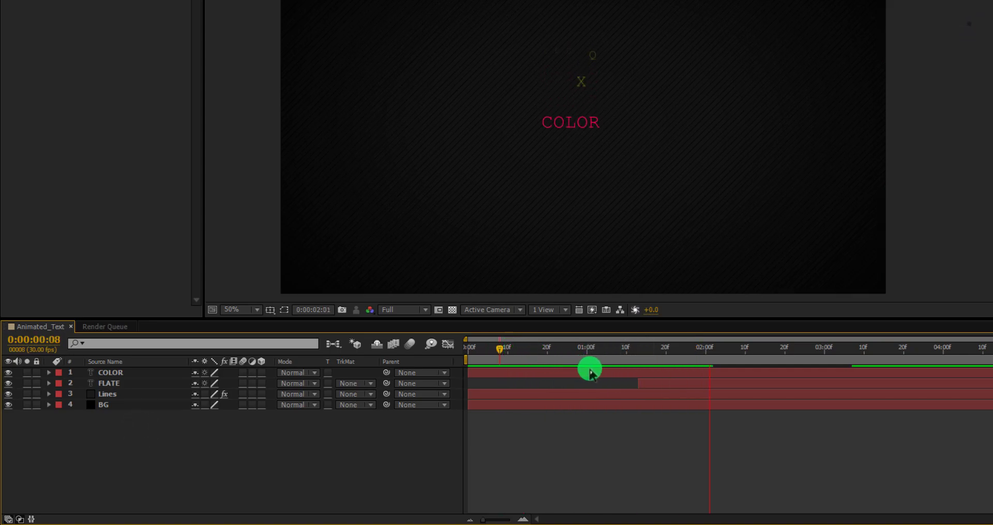
left_click(621, 352)
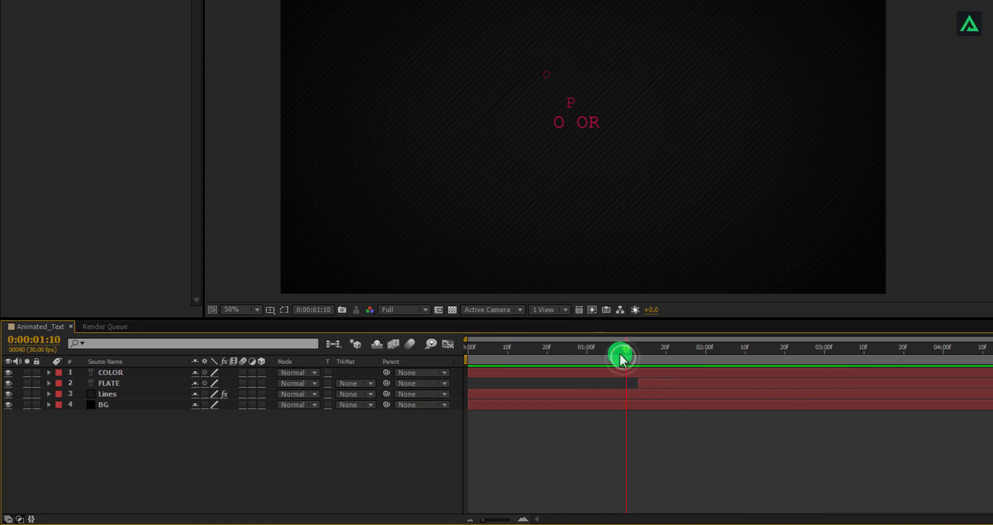
left_click(650, 376)
left_click_drag(649, 380, 634, 388)
left_click_drag(651, 351, 829, 352)
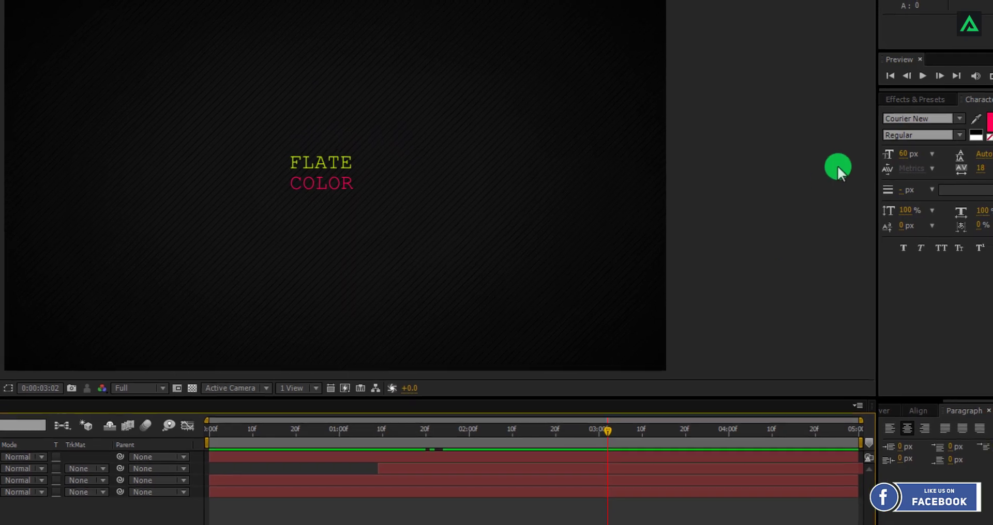
Step: Find Drop Shadow by searching 'drop' in Effects & Presets and apply it to FLATE
left_click(873, 109)
left_click(886, 122)
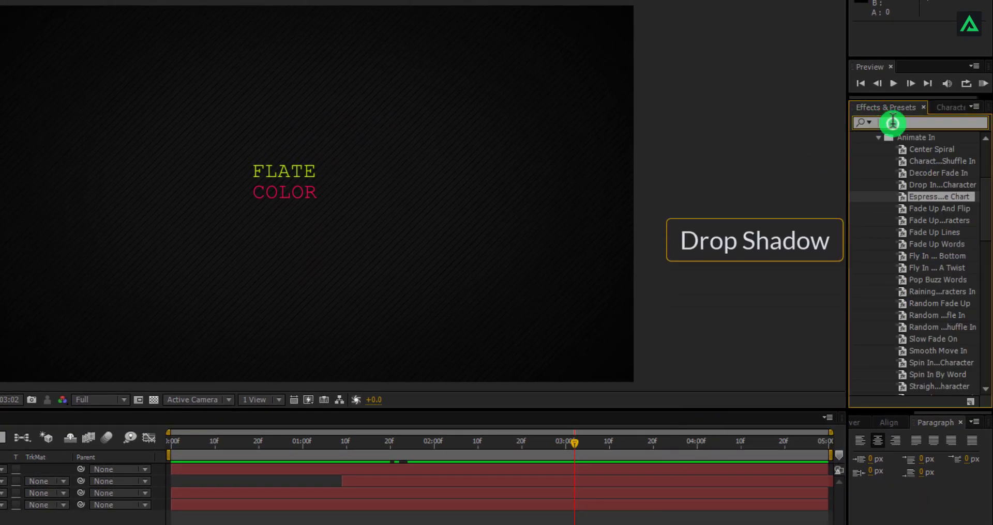
type("drop")
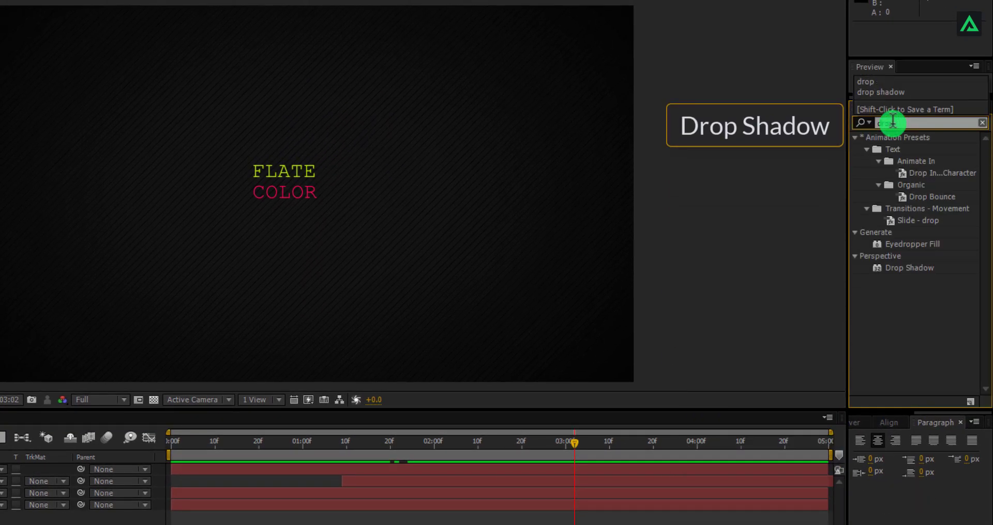
left_click_drag(905, 268, 421, 345)
left_click_drag(233, 226, 286, 170)
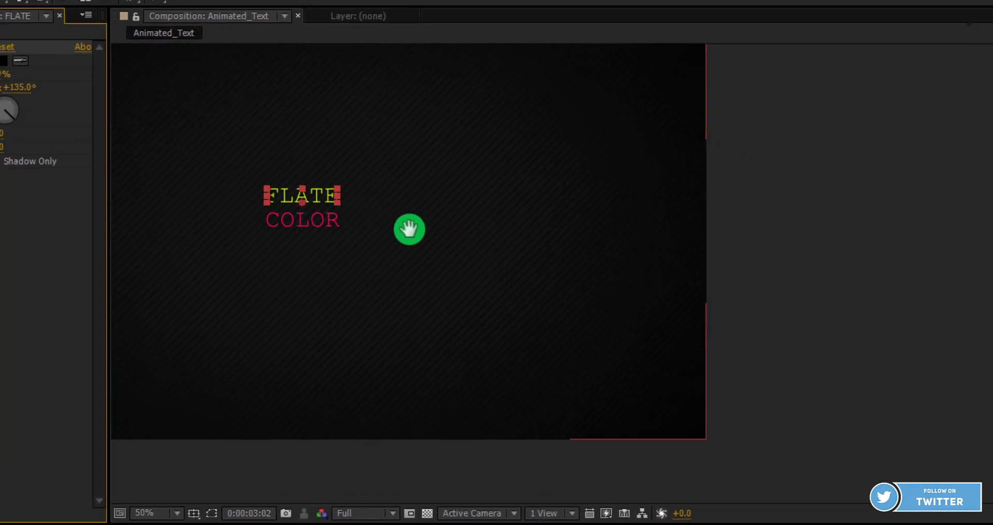
left_click_drag(566, 253, 556, 244)
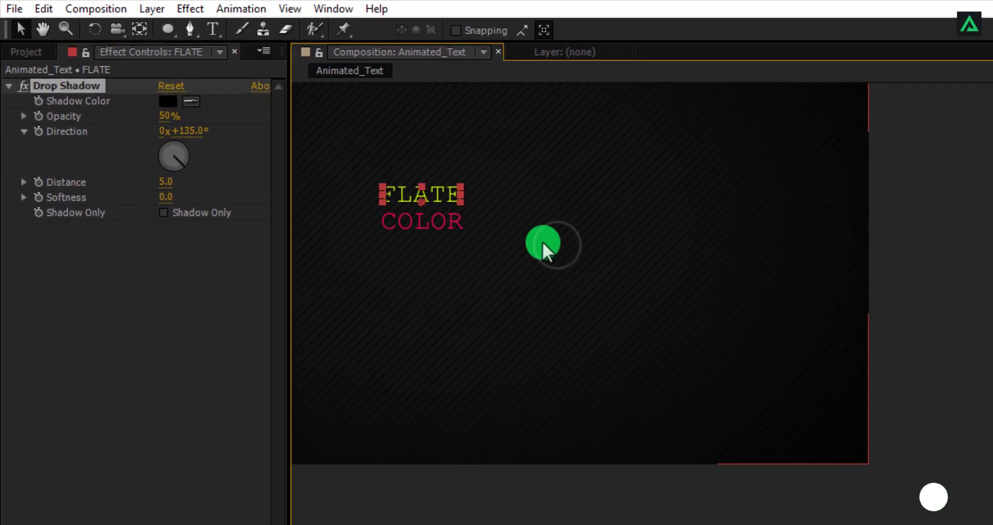
Step: Set the shadow to 80% opacity, 150° direction and distance 13
left_click(166, 117)
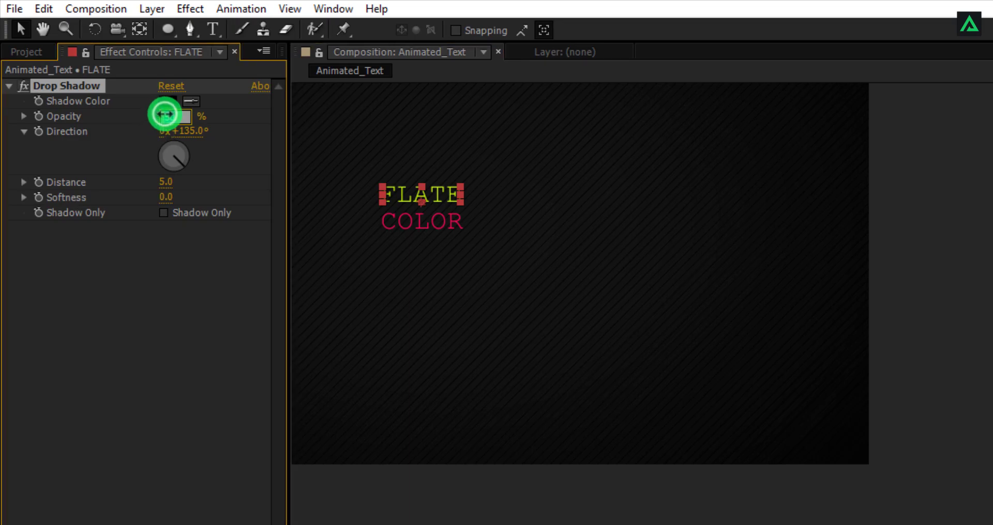
type("80")
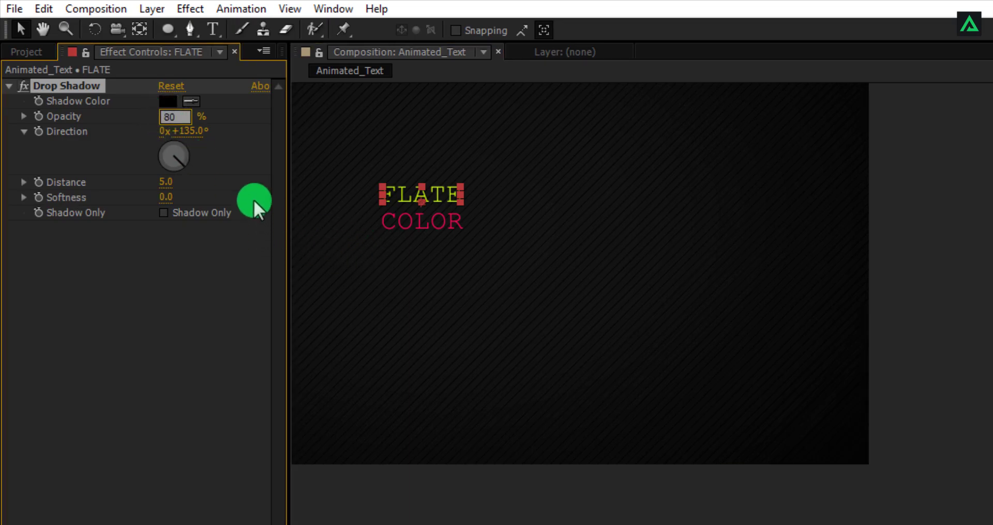
left_click(252, 170)
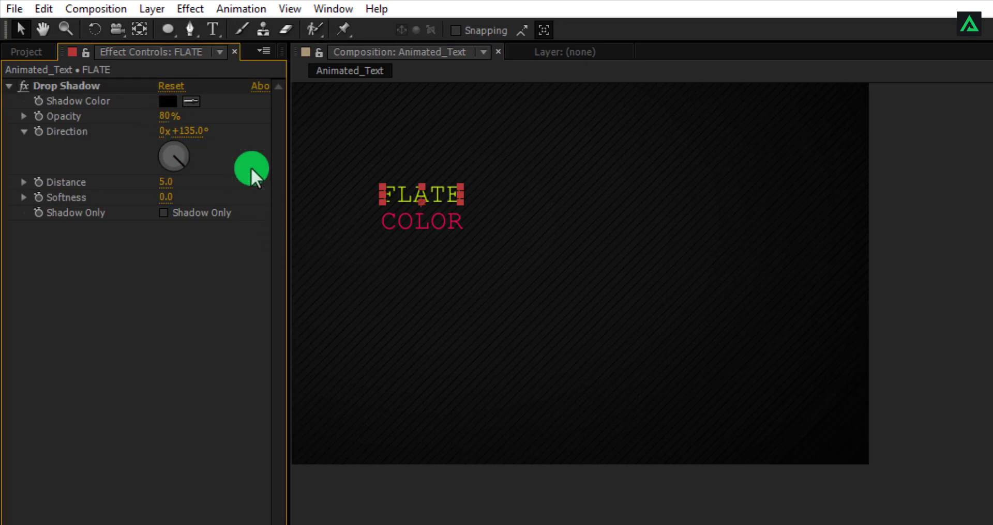
left_click(192, 131)
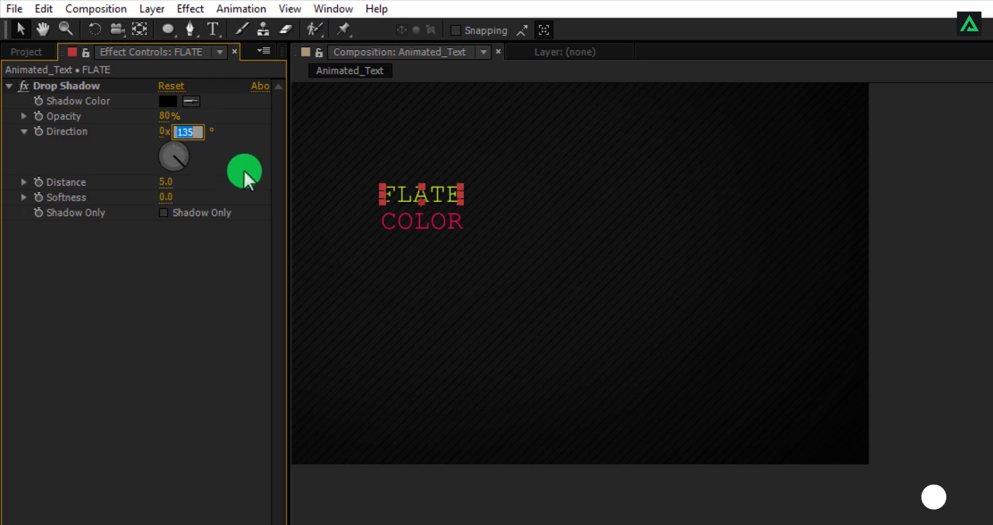
type("150")
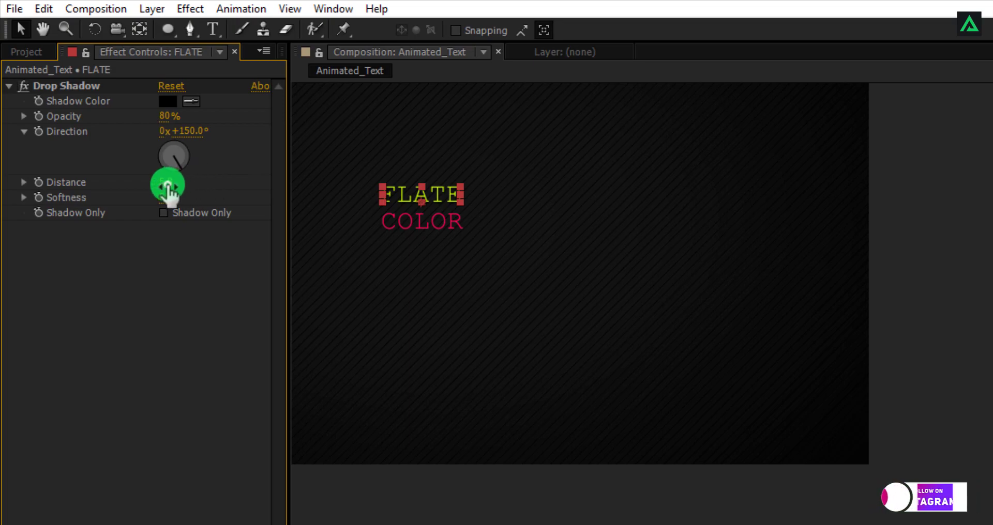
left_click(165, 183)
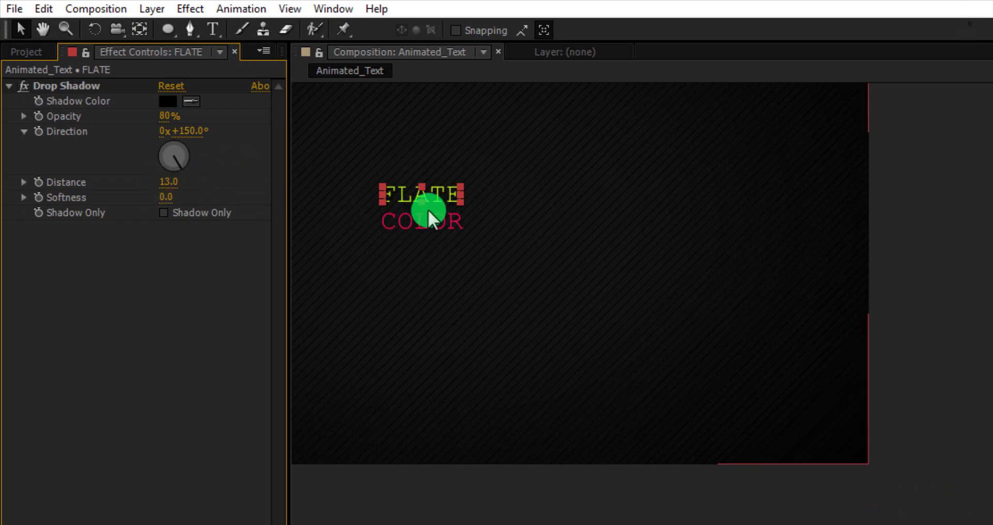
key("h")
left_click_drag(408, 244, 749, 362)
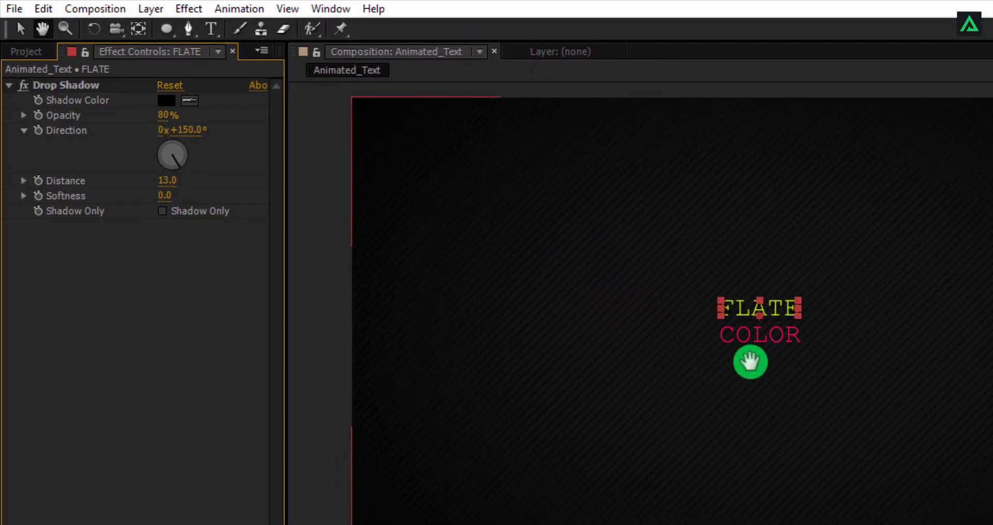
Step: Deselect FLATE and show the composition at 50% magnification
key("v")
left_click(764, 388)
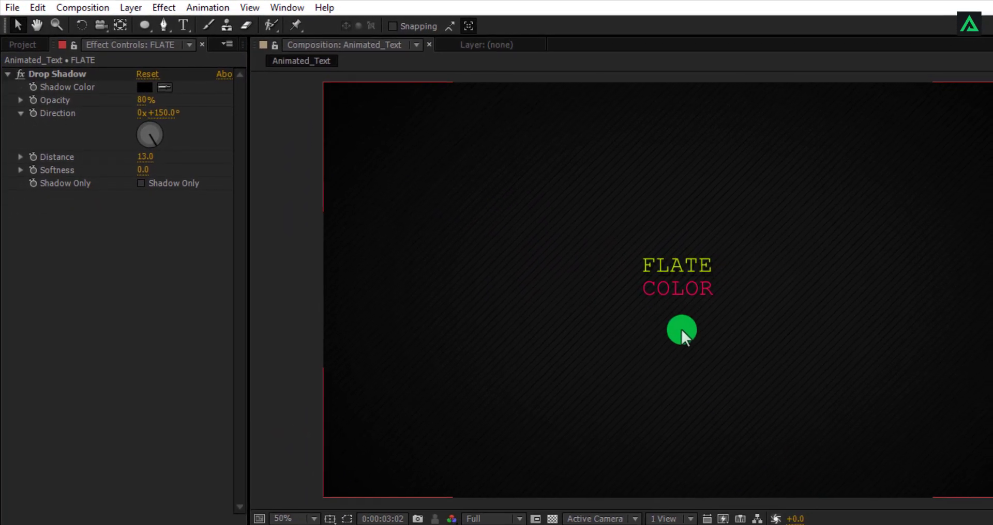
scroll(595, 227, "up", 2)
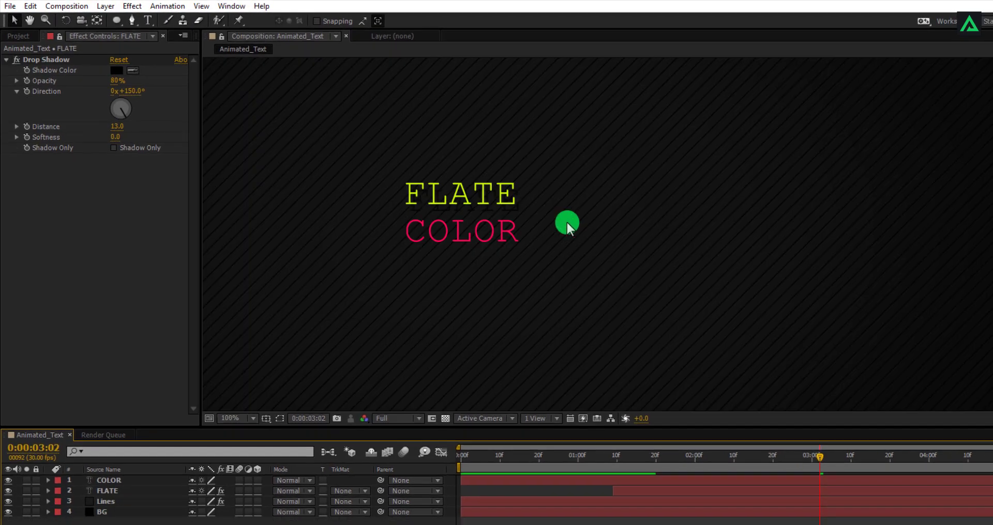
left_click_drag(484, 202, 518, 250)
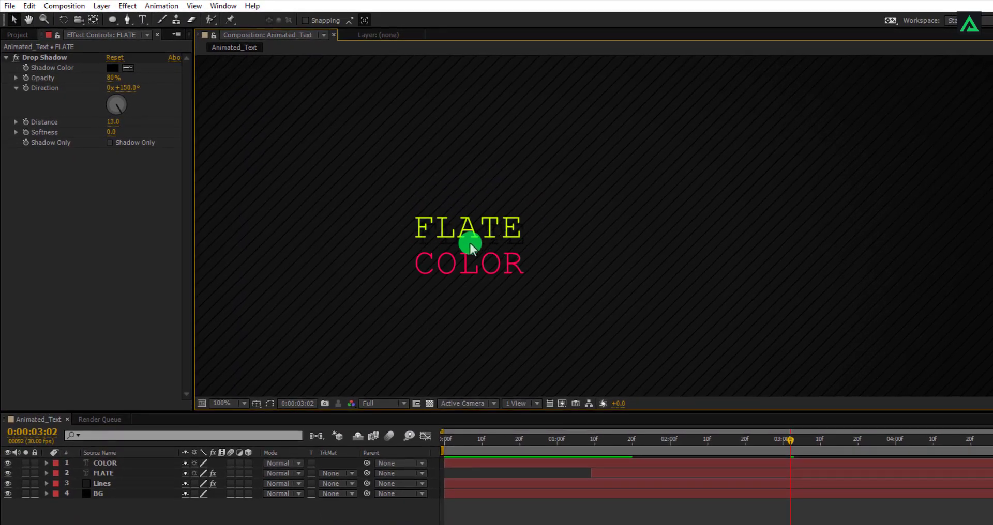
left_click(227, 404)
left_click(228, 332)
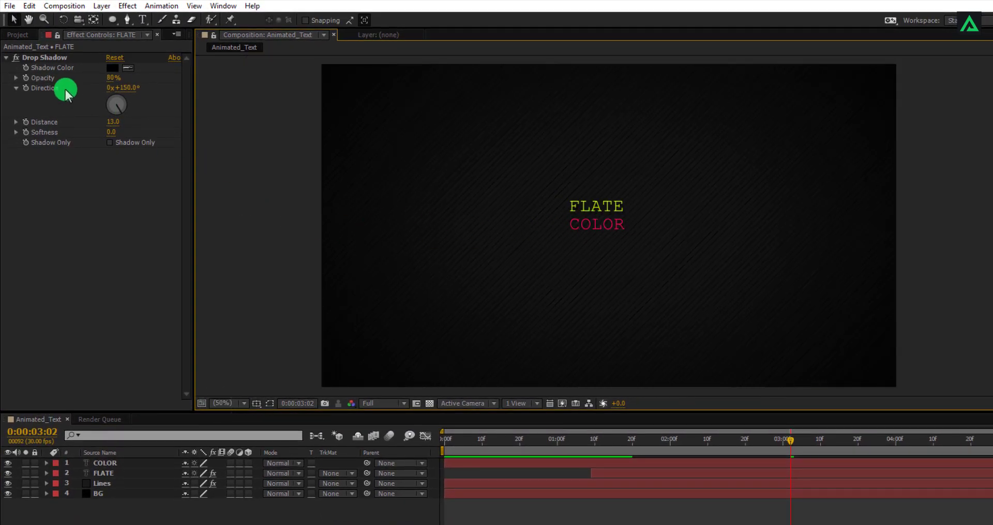
Step: Copy FLATE's Drop Shadow onto the COLOR layer, then rewind to 0:00:00:00
left_click(45, 59)
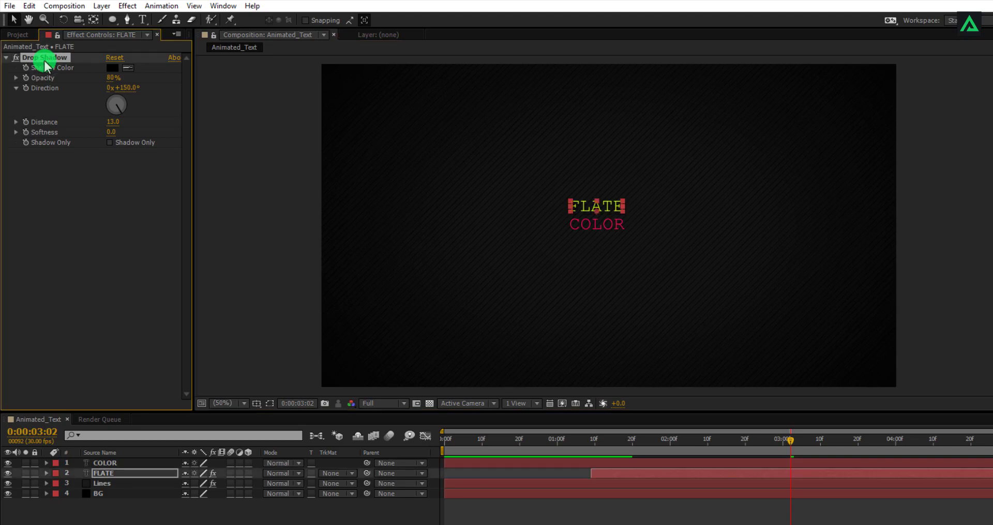
key("ctrl+c")
left_click(121, 462)
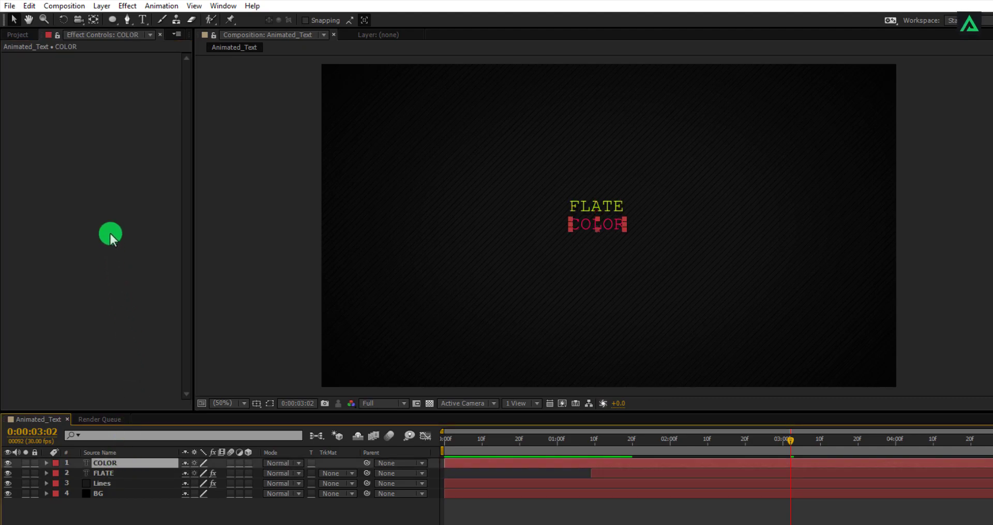
key("ctrl+v")
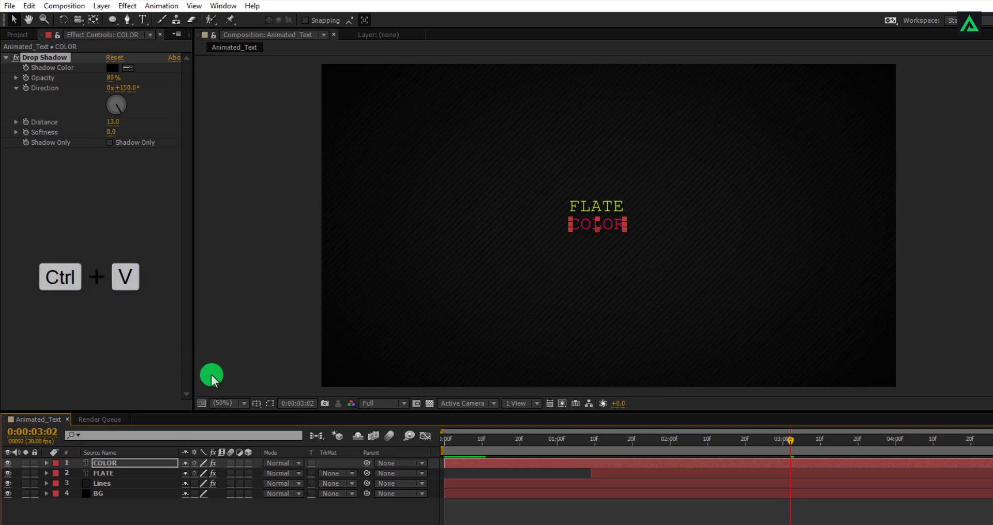
left_click(501, 506)
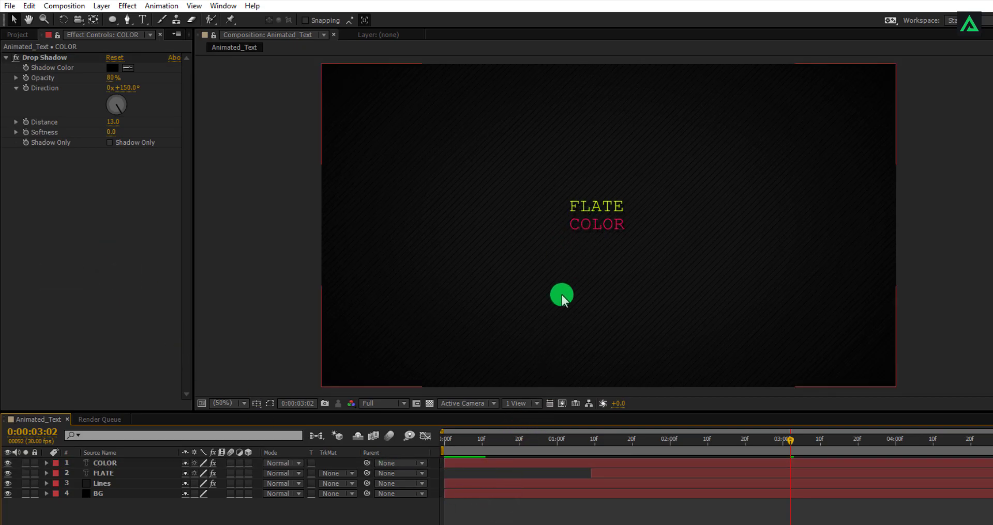
left_click_drag(516, 440, 504, 421)
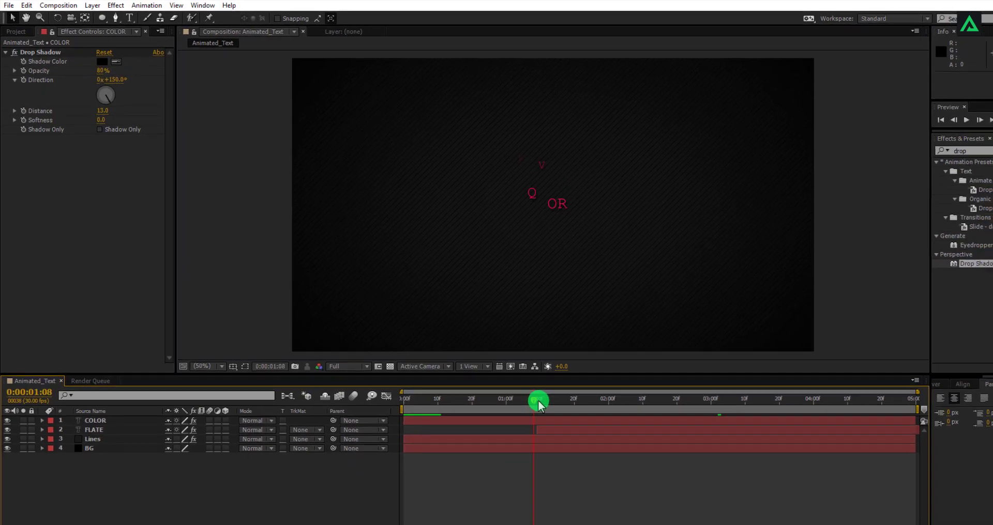
left_click_drag(457, 382, 380, 383)
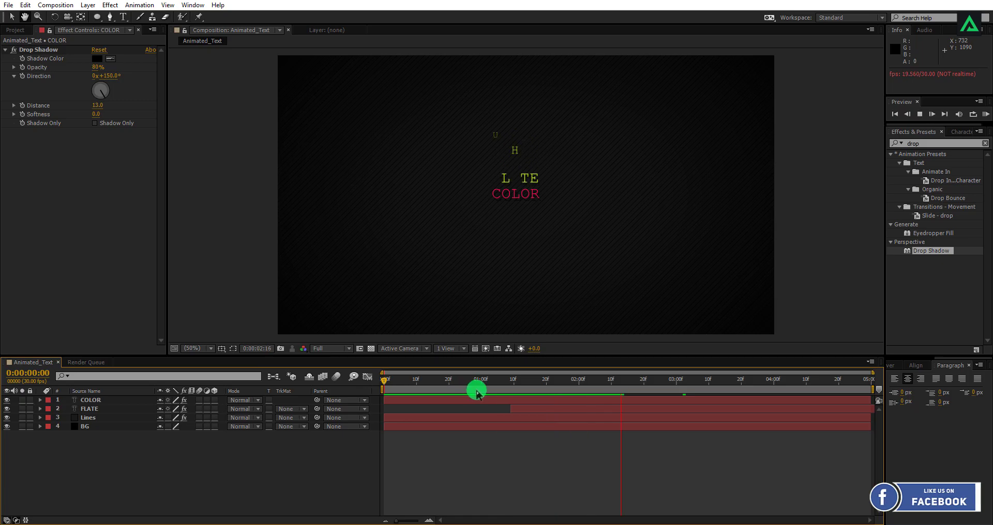
Step: Keyframe FLATE and COLOR Scale near 0:00:03:02, ending at 102%
left_click_drag(497, 393, 683, 380)
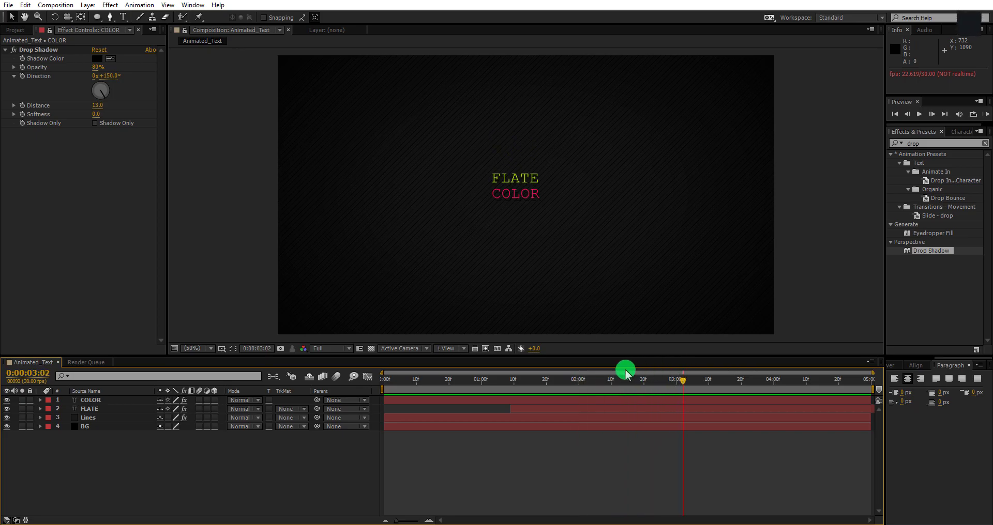
left_click(91, 410)
left_click(95, 400, "shift")
key("s")
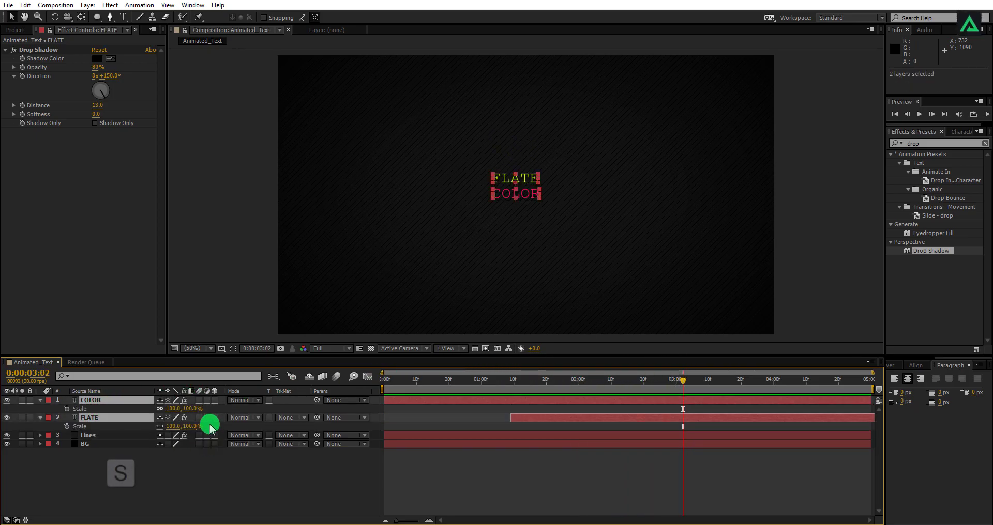
left_click_drag(196, 426, 184, 421)
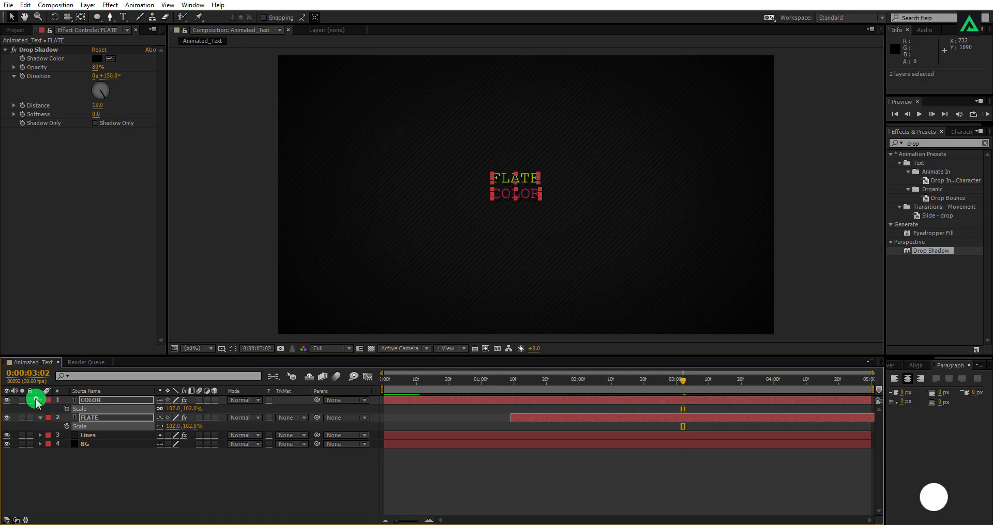
left_click(38, 401)
left_click(38, 401)
left_click(40, 409)
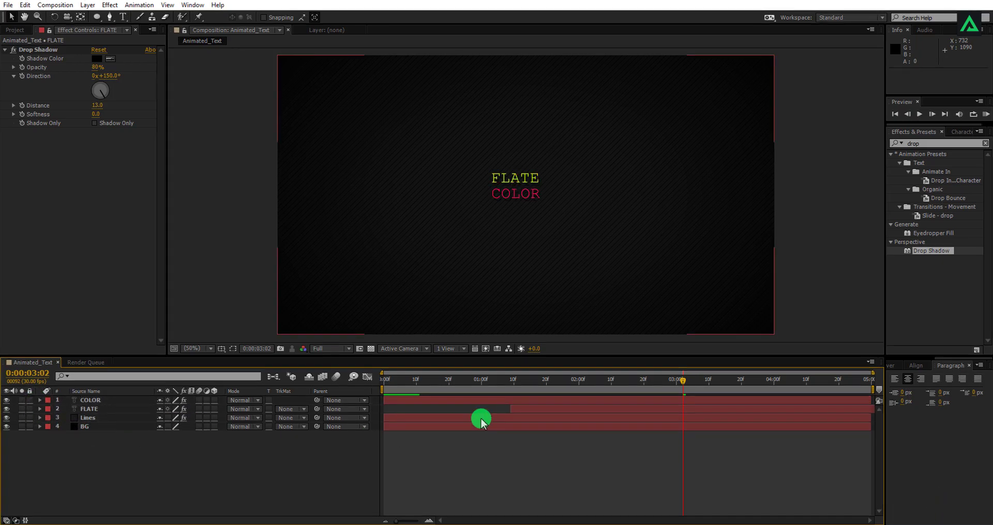
left_click_drag(508, 385, 402, 394)
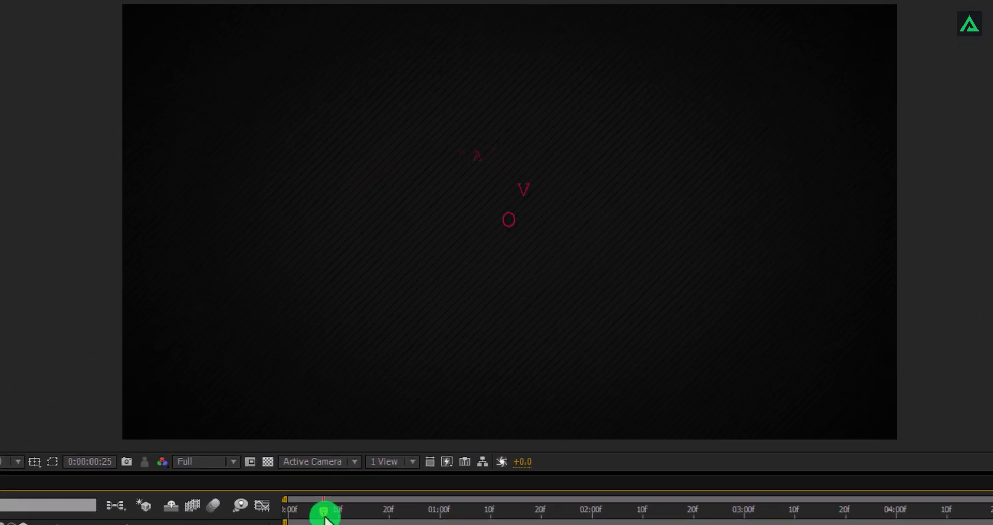